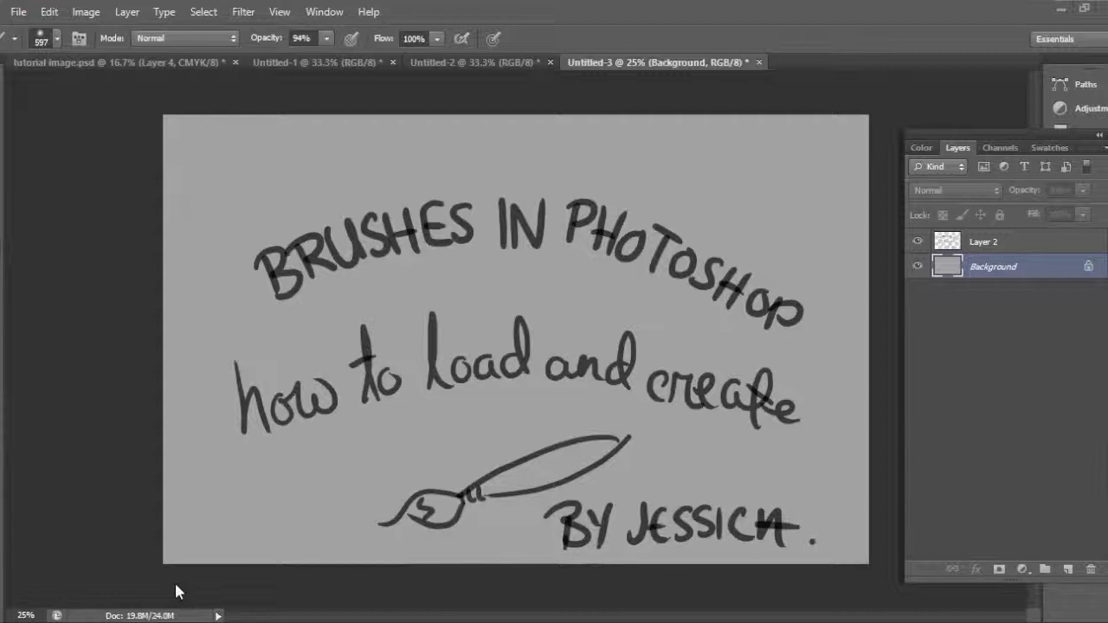
# Step: Open the brush presets and look through the available brushes
pyautogui.click(58, 40)
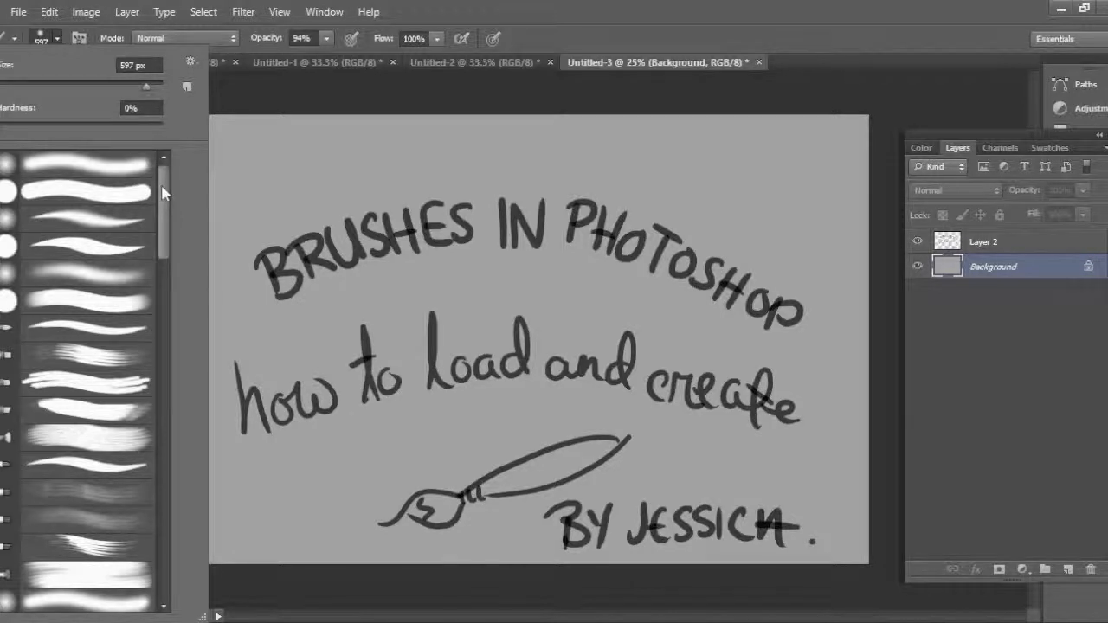
pyautogui.moveTo(165, 185)
pyautogui.mouseDown()
pyautogui.moveTo(168, 522)
pyautogui.moveTo(171, 206)
pyautogui.mouseUp()
# Step: Switch to Chrome and examine the INK SPLATTER BRUSH SET page on deviantART, including its description and ABR download option
pyautogui.moveTo(218, 617)
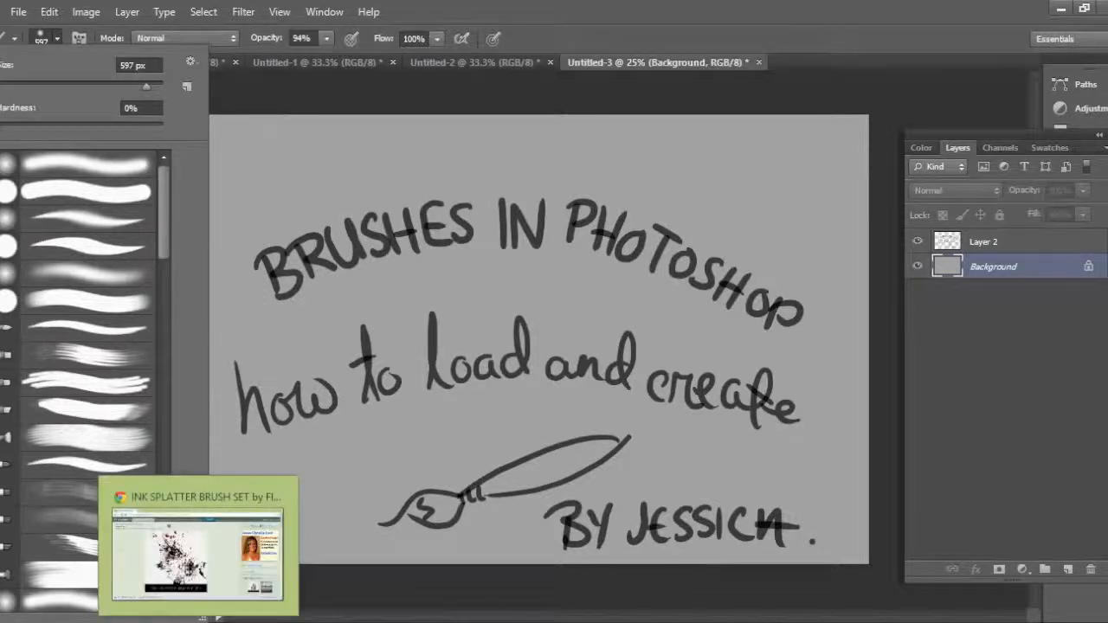
pyautogui.click(218, 618)
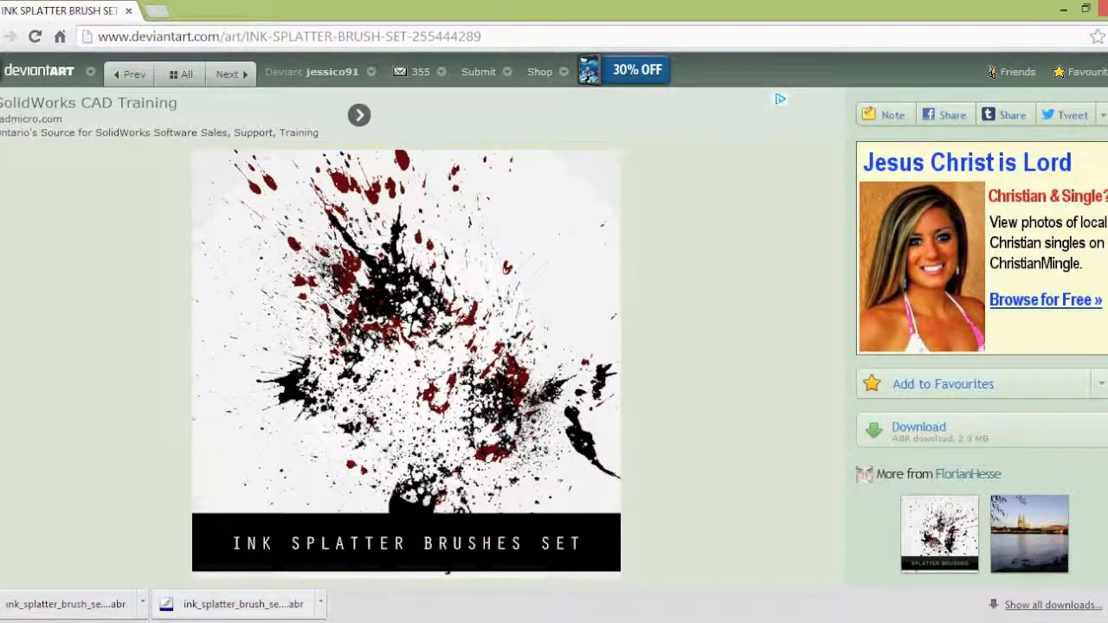
pyautogui.scroll(-1, 554, 311)
pyautogui.scroll(-1, 624, 311)
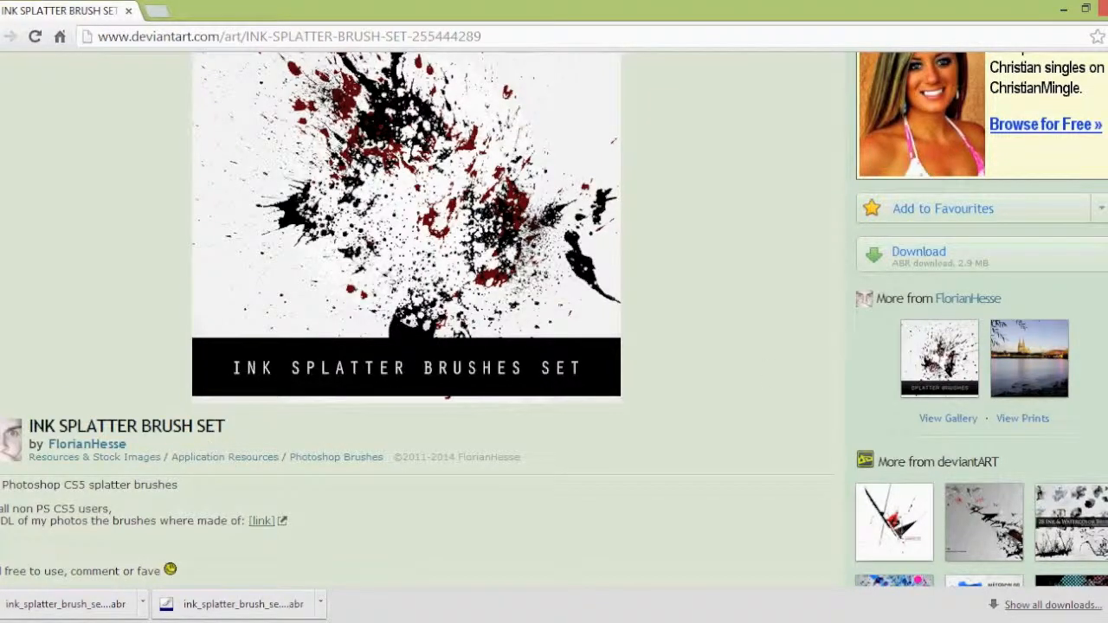
pyautogui.scroll(-1, 944, 347)
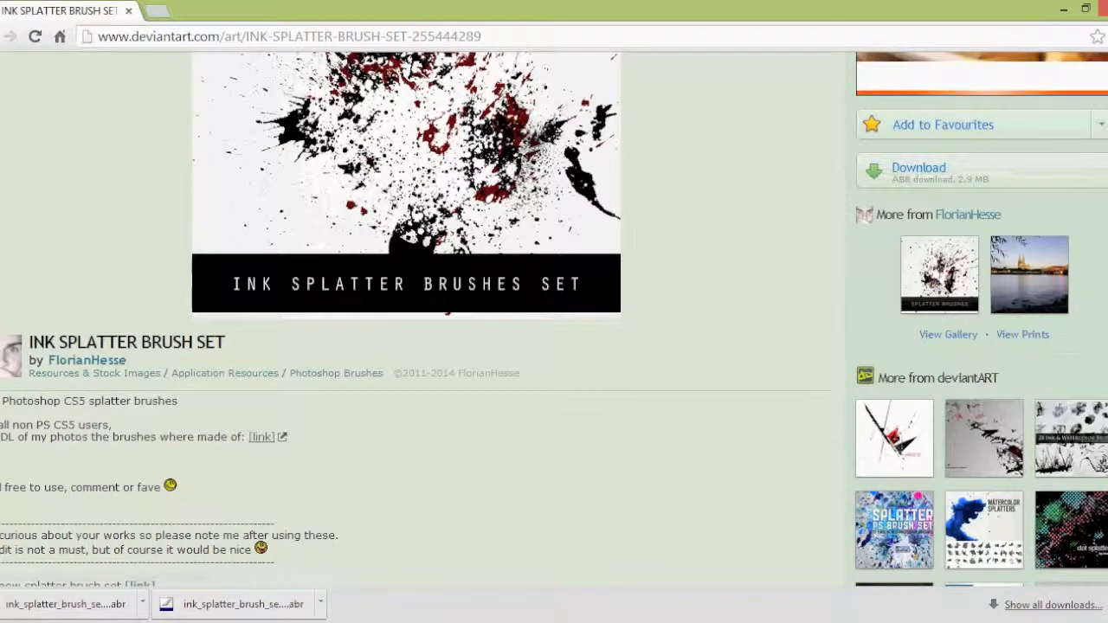
pyautogui.scroll(3, 1047, 404)
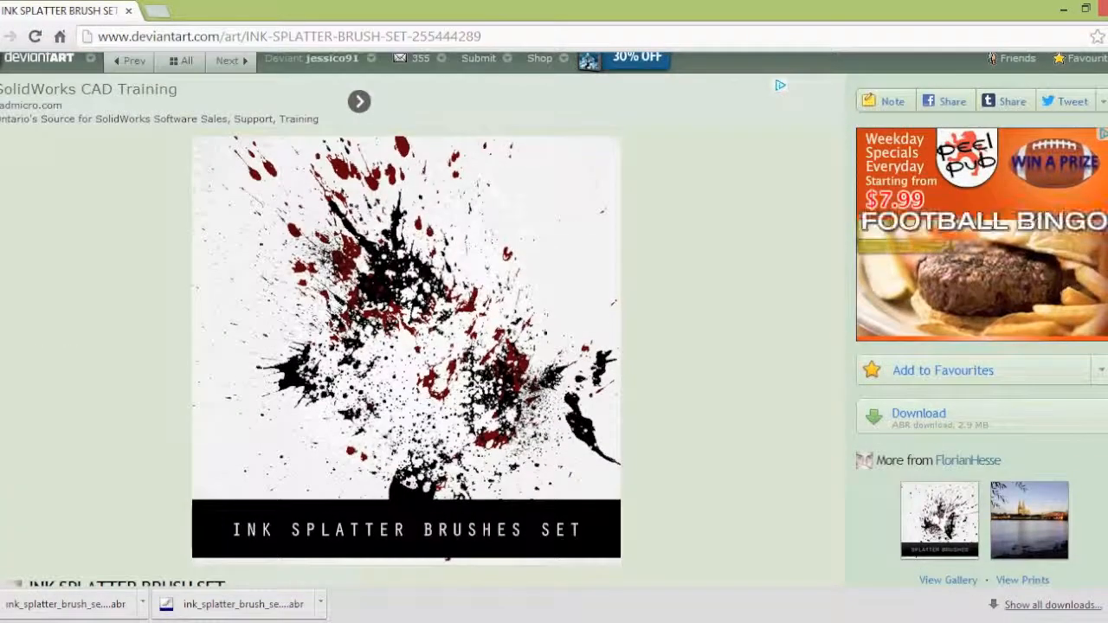
pyautogui.click(985, 437)
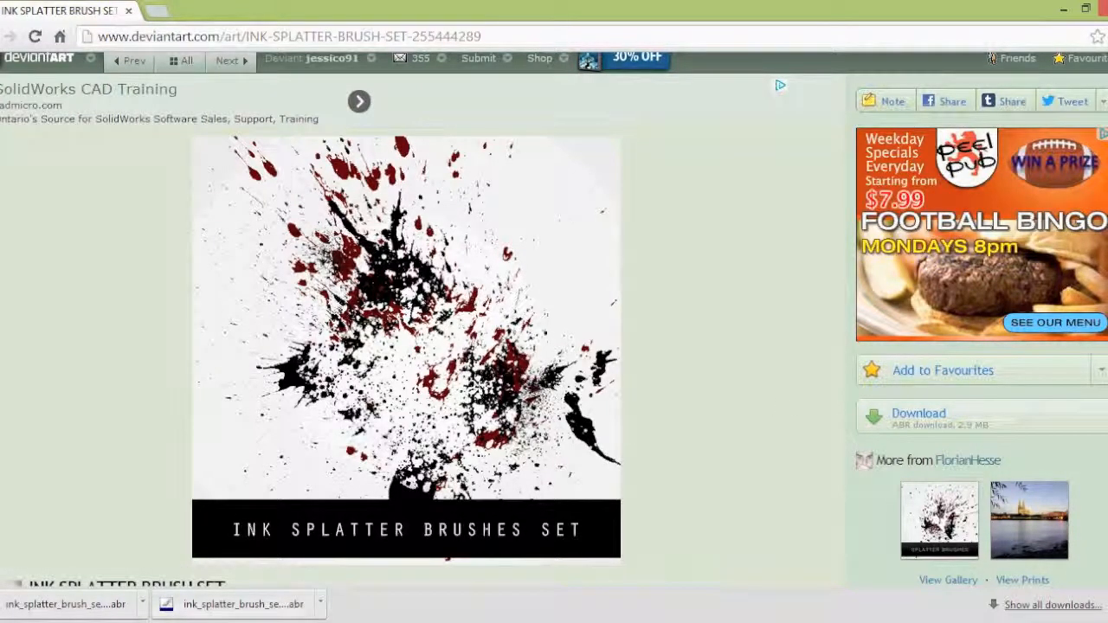
# Step: Switch back to Photoshop and load the first ink_splatter_brush_set ABR file from the Downloads folder into the brush presets
pyautogui.moveTo(358, 622)
pyautogui.click(356, 551)
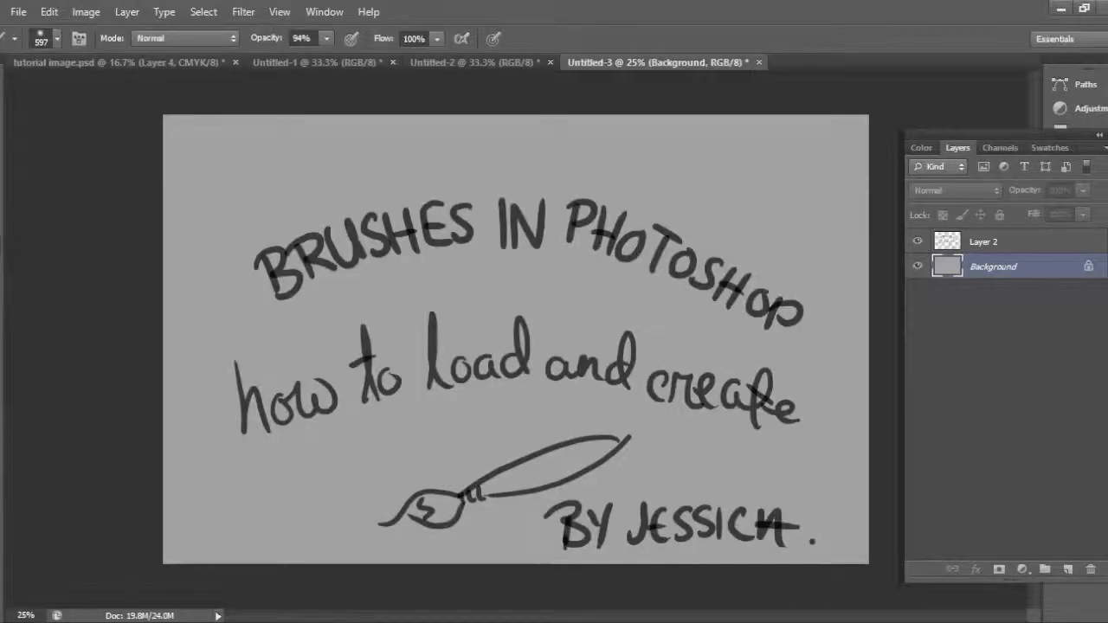
pyautogui.click(57, 40)
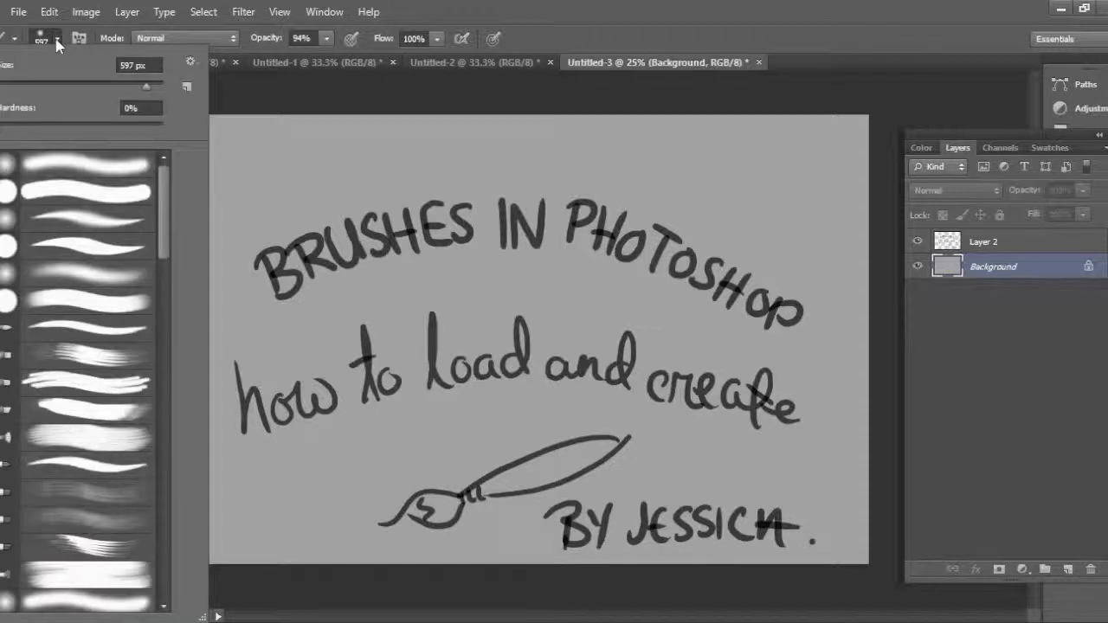
pyautogui.moveTo(165, 222)
pyautogui.mouseDown()
pyautogui.moveTo(174, 333)
pyautogui.moveTo(170, 214)
pyautogui.mouseUp()
pyautogui.click(191, 64)
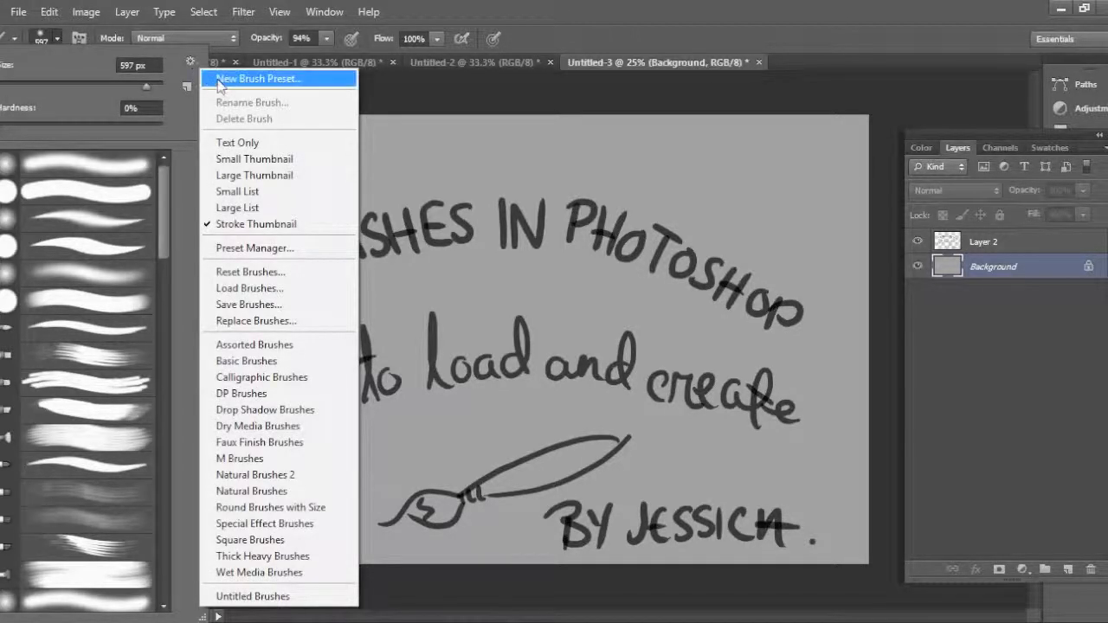
pyautogui.click(222, 293)
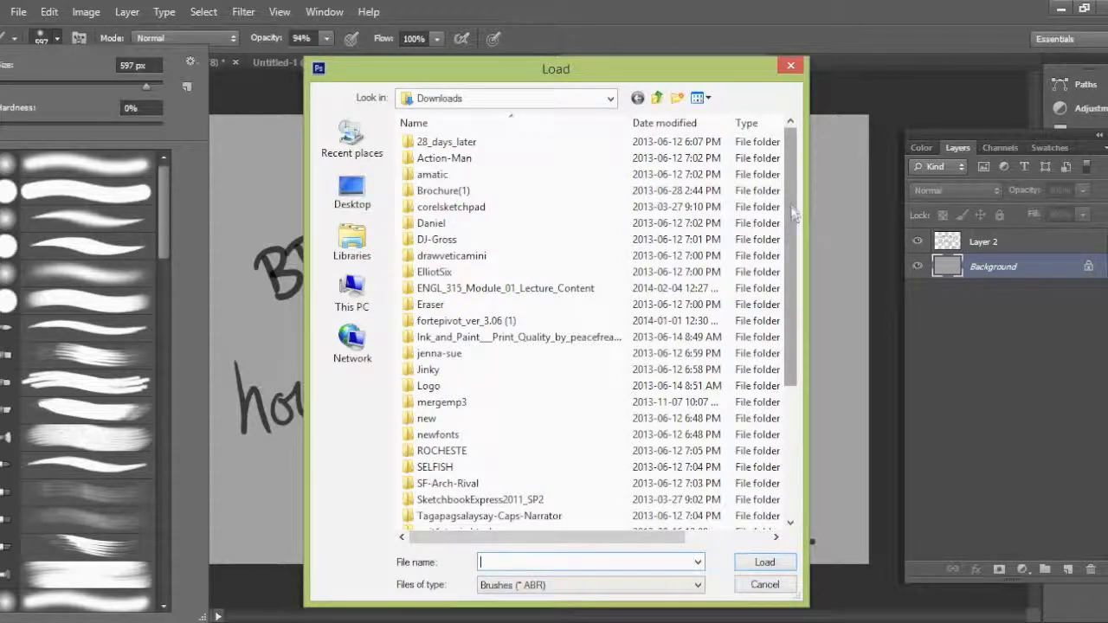
pyautogui.moveTo(793, 191); pyautogui.dragTo(798, 346)
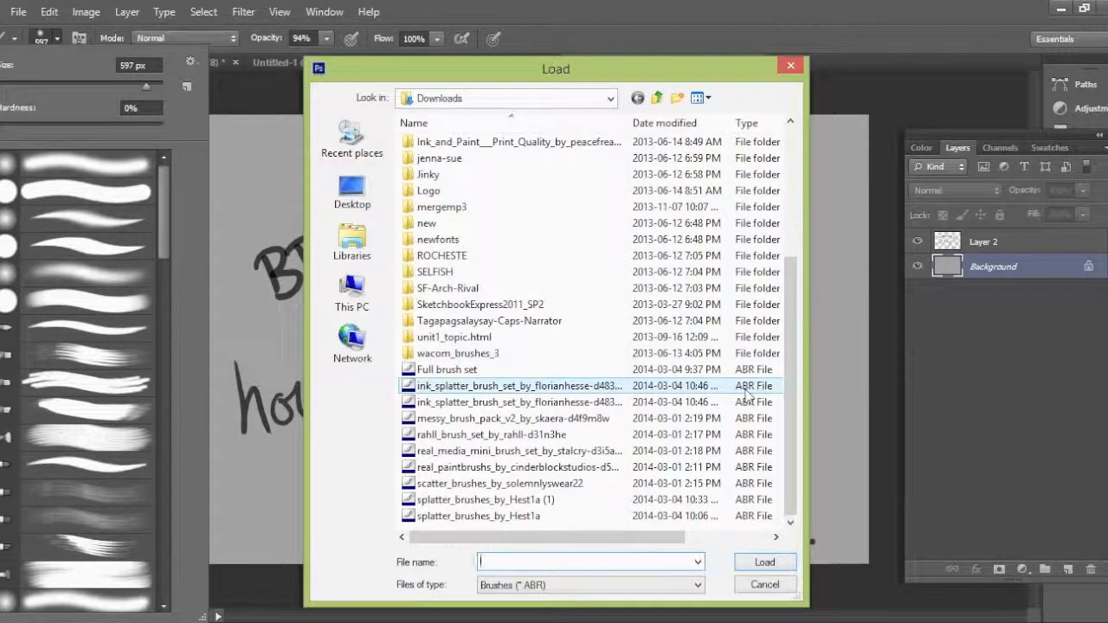
pyautogui.click(427, 392)
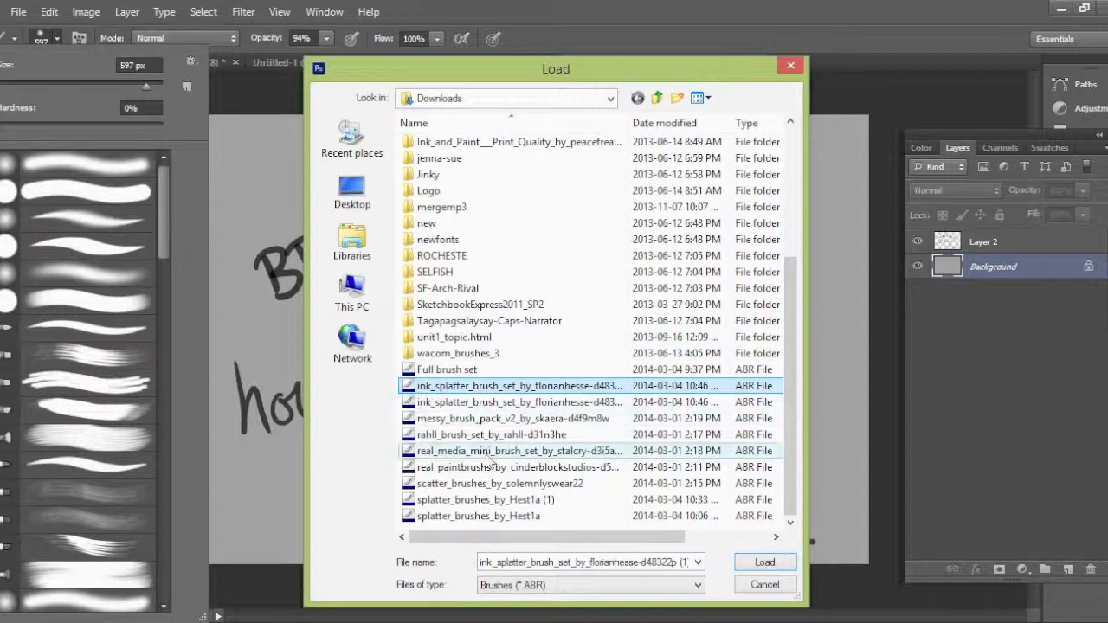
pyautogui.click(748, 565)
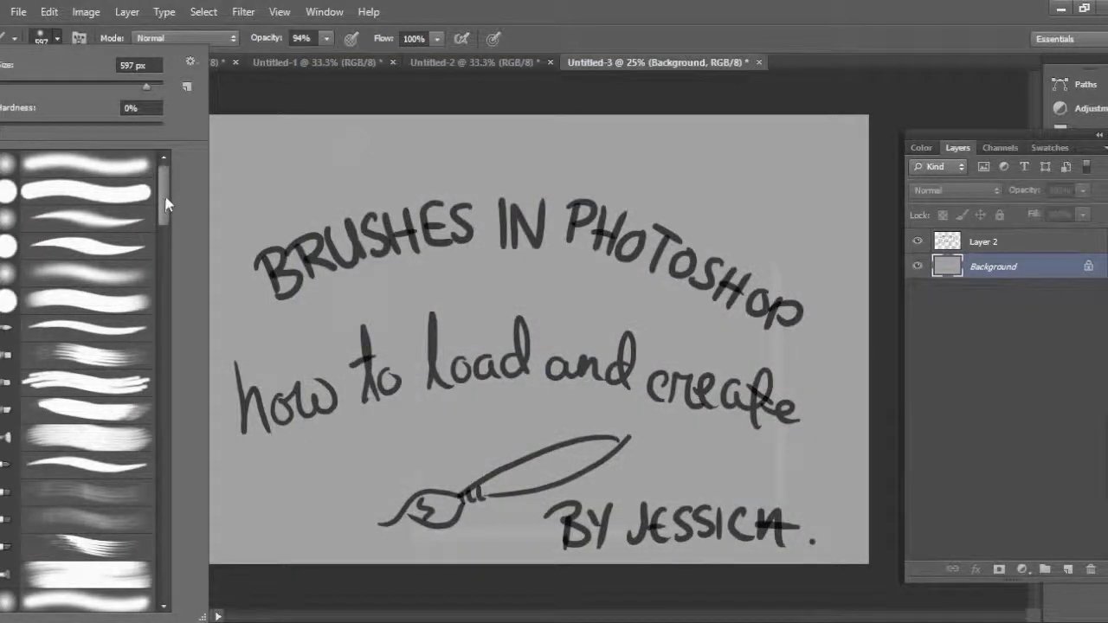
# Step: Check the newly loaded splatter brushes at the end of the presets and hide Layer 2
pyautogui.moveTo(164, 180)
pyautogui.mouseDown()
pyautogui.moveTo(165, 498)
pyautogui.moveTo(149, 563)
pyautogui.mouseUp()
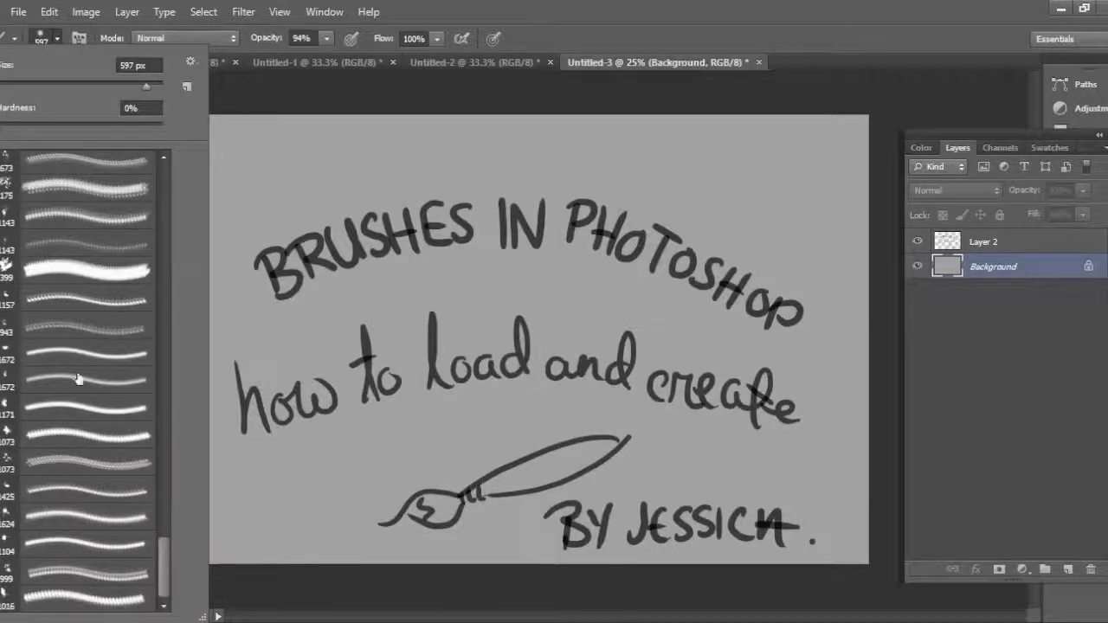
pyautogui.click(916, 245)
pyautogui.click(916, 244)
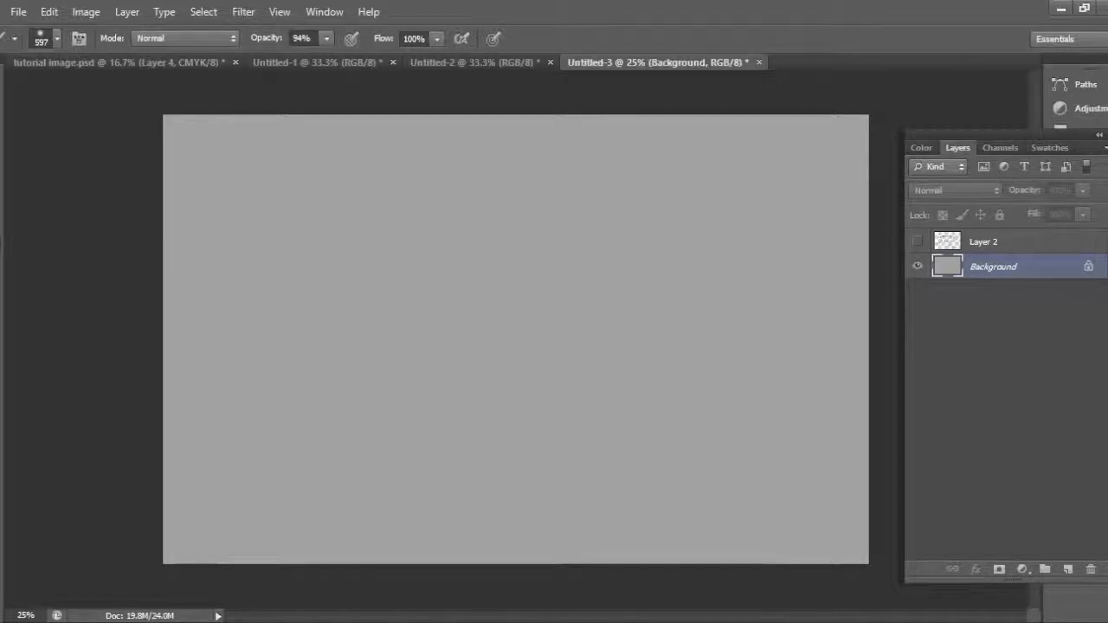
# Step: On the Background layer, stamp the 943 px splatter brush in the canvas's lower-left area and the solid 1073 px splatter right of centre
pyautogui.click(56, 38)
pyautogui.click(84, 329)
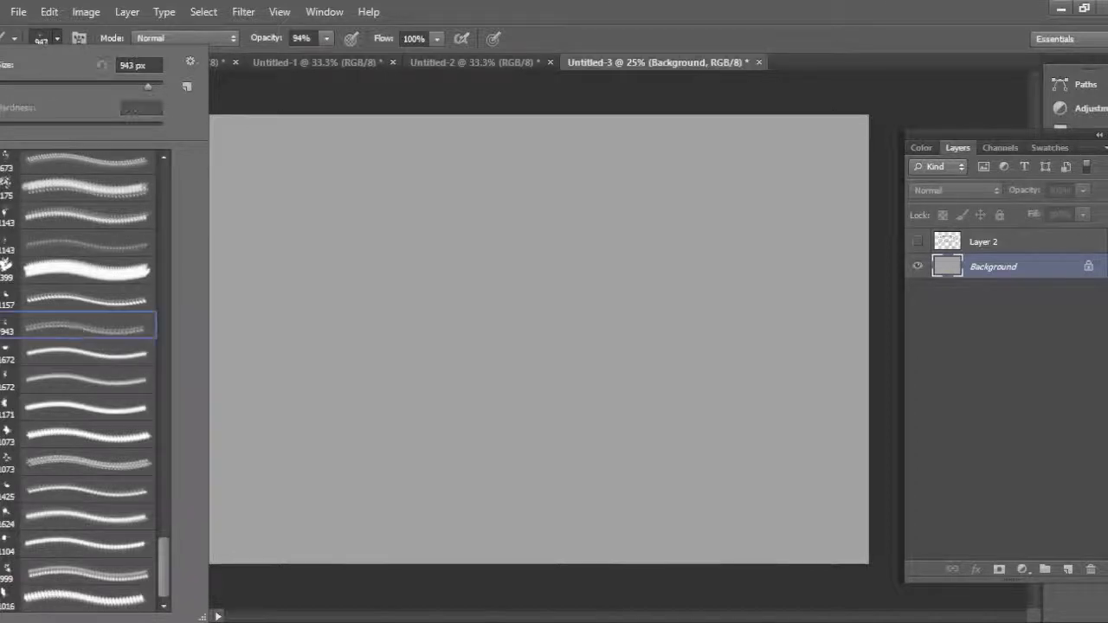
pyautogui.click(311, 433)
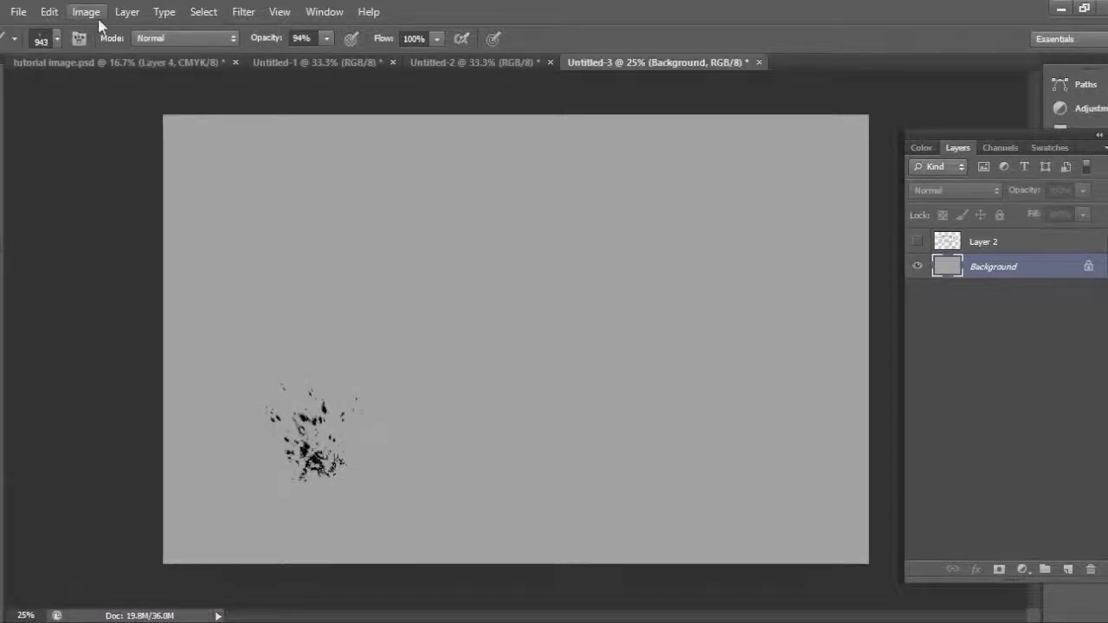
pyautogui.click(57, 38)
pyautogui.click(111, 437)
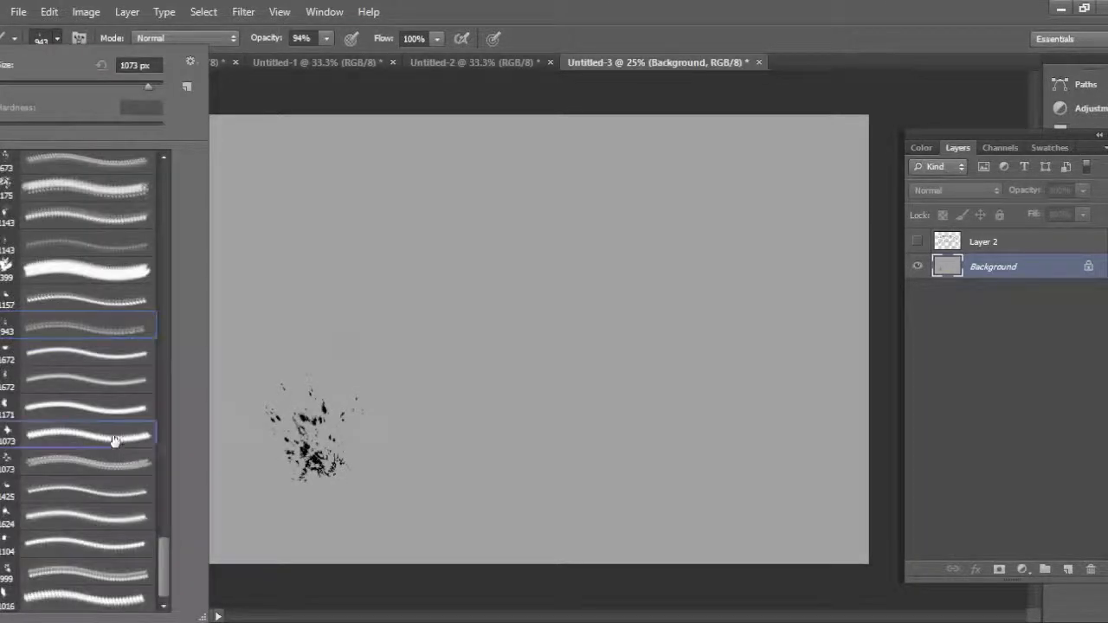
pyautogui.click(597, 389)
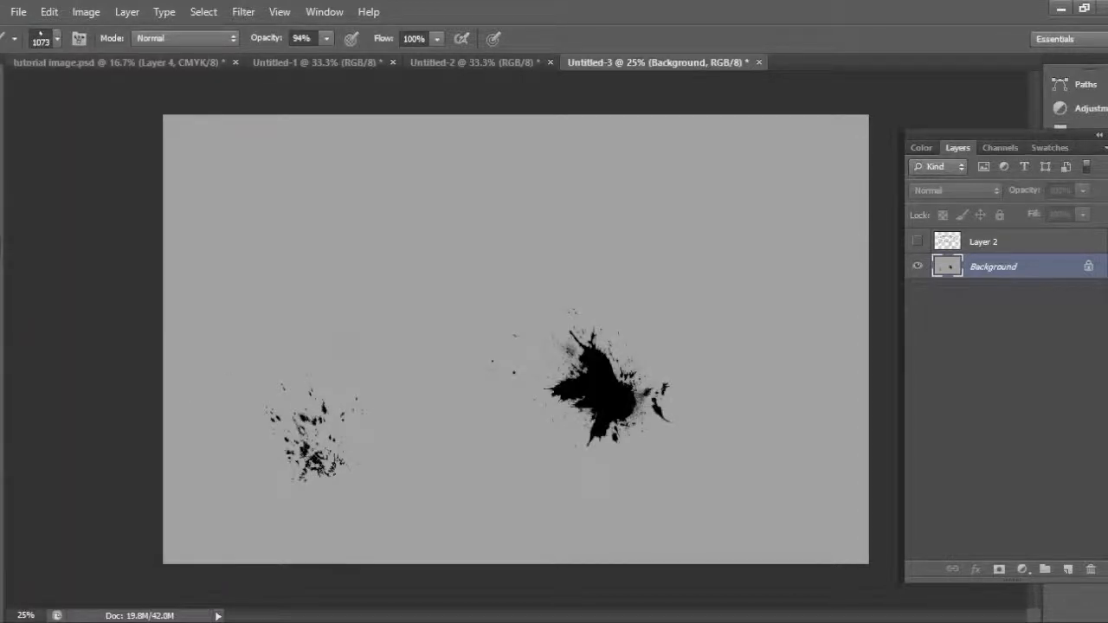
# Step: Stamp the 1104 px splatter brush in the canvas's upper-left area and the 943 px splatter in its upper-right area
pyautogui.click(57, 38)
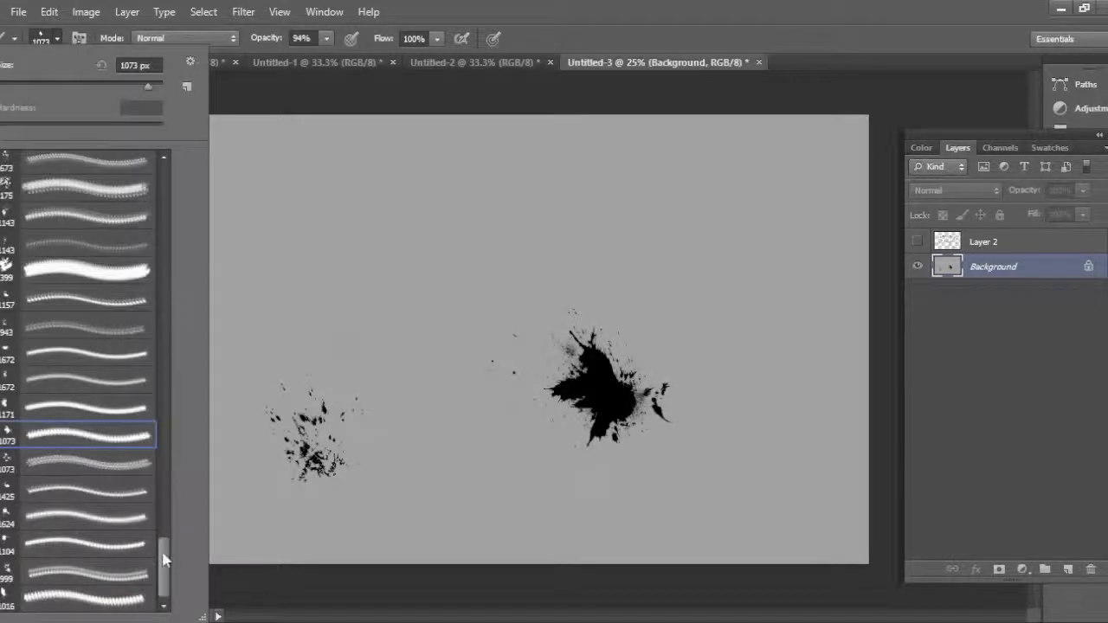
pyautogui.click(110, 542)
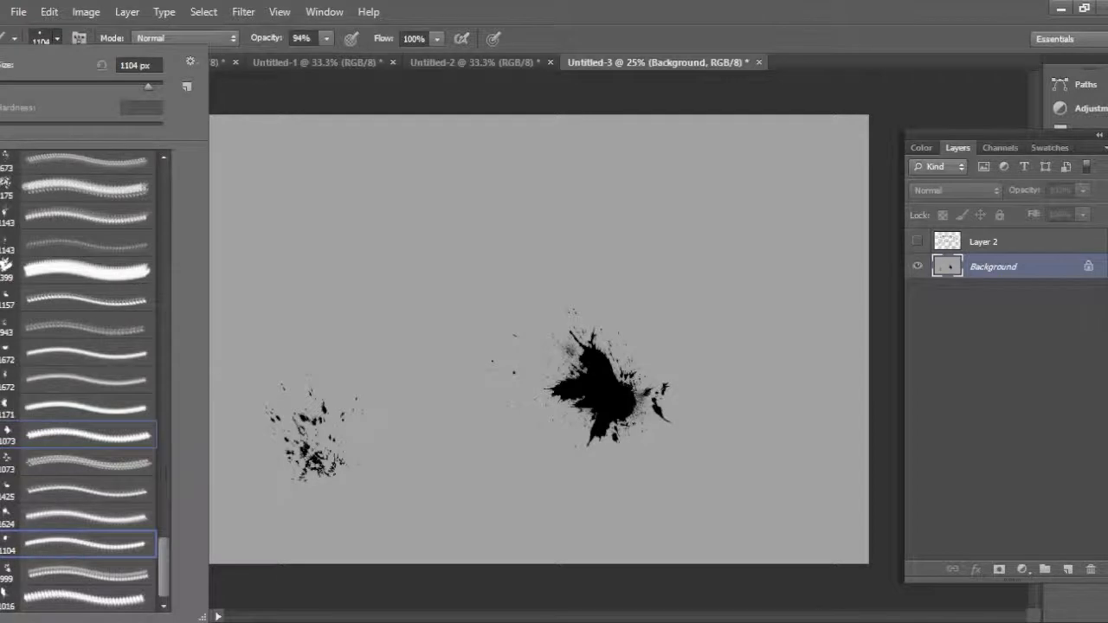
pyautogui.click(277, 213)
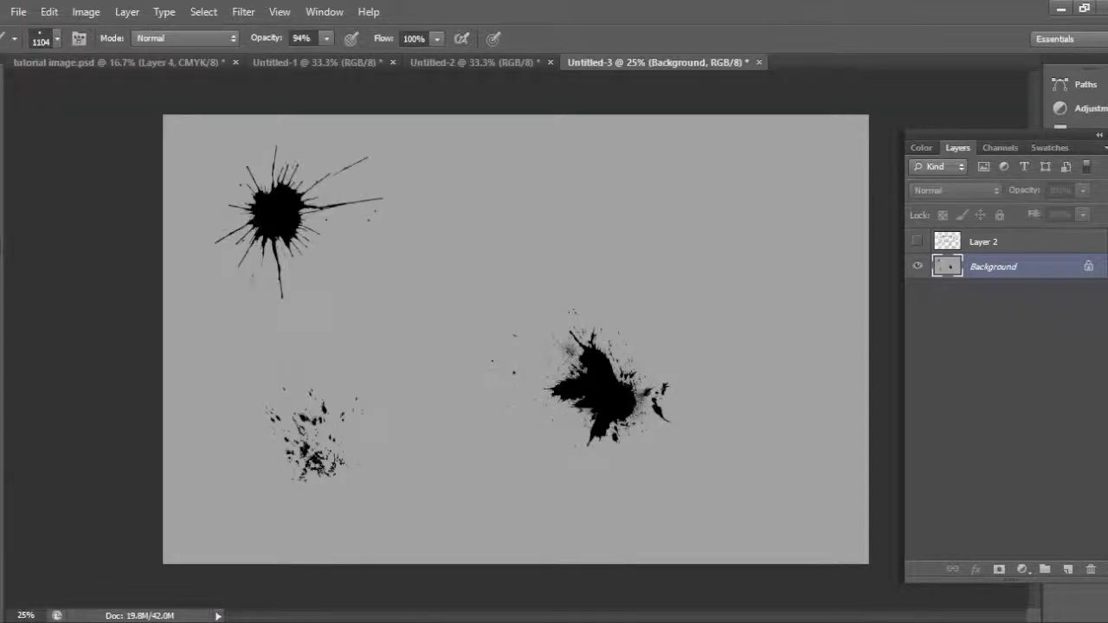
pyautogui.click(57, 38)
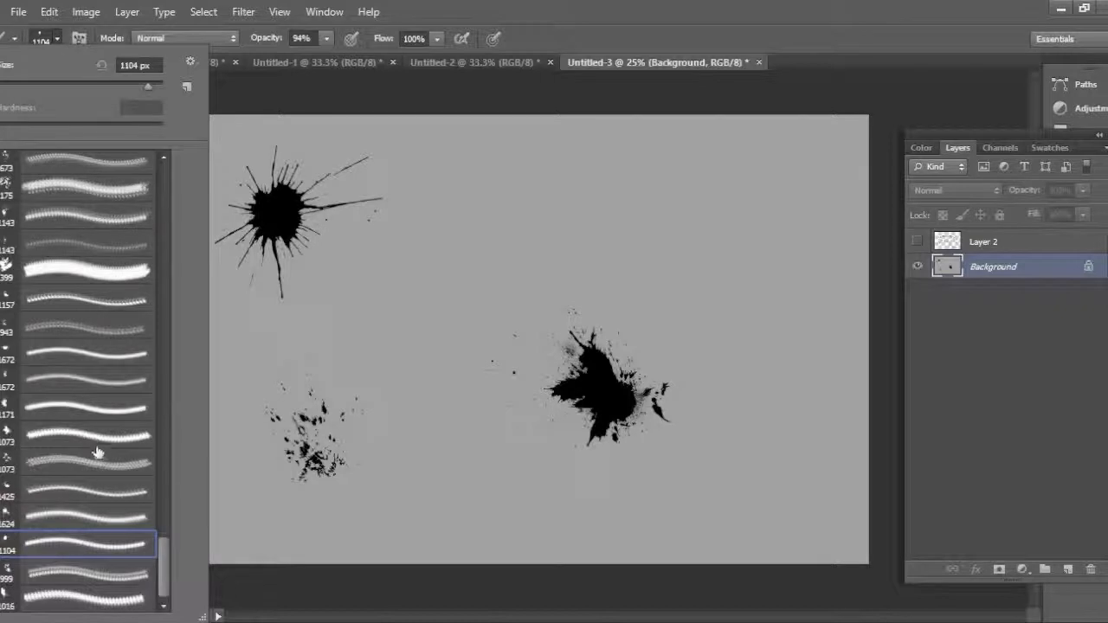
pyautogui.click(82, 334)
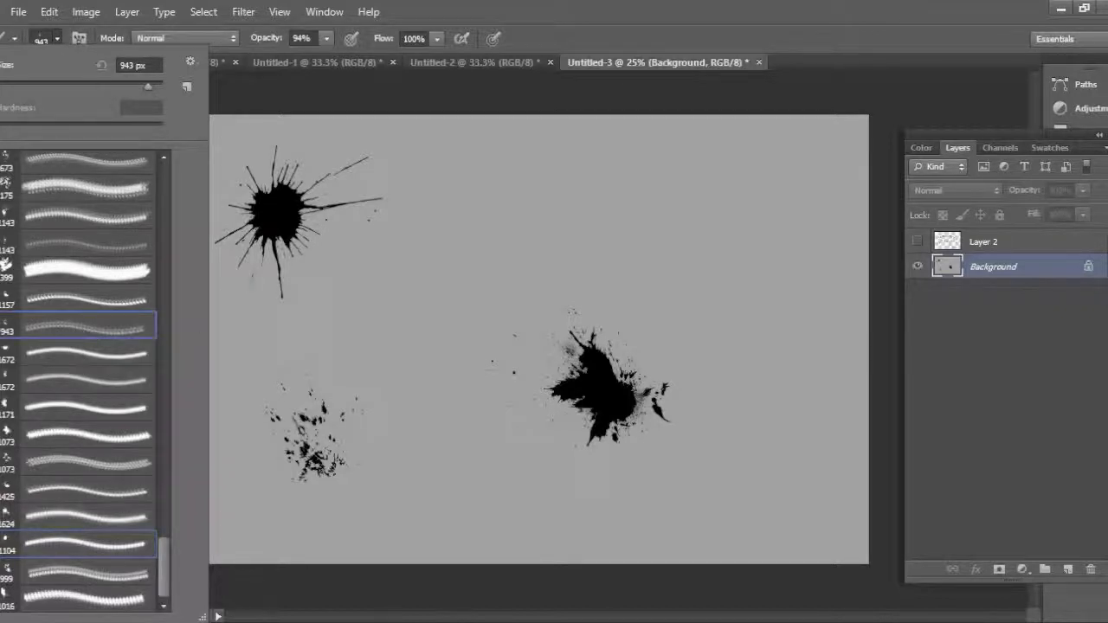
pyautogui.click(660, 212)
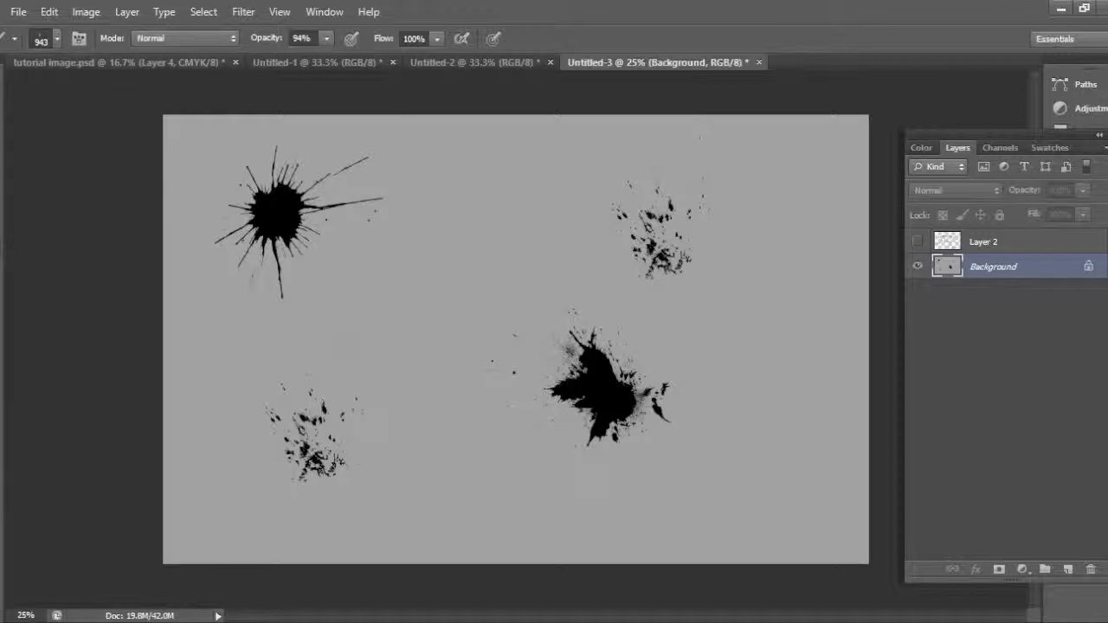
# Step: Set the foreground colour to light pink and stamp the first 1672 px splatter brush near the canvas's lower edge, left of centre
pyautogui.click(1, 511)
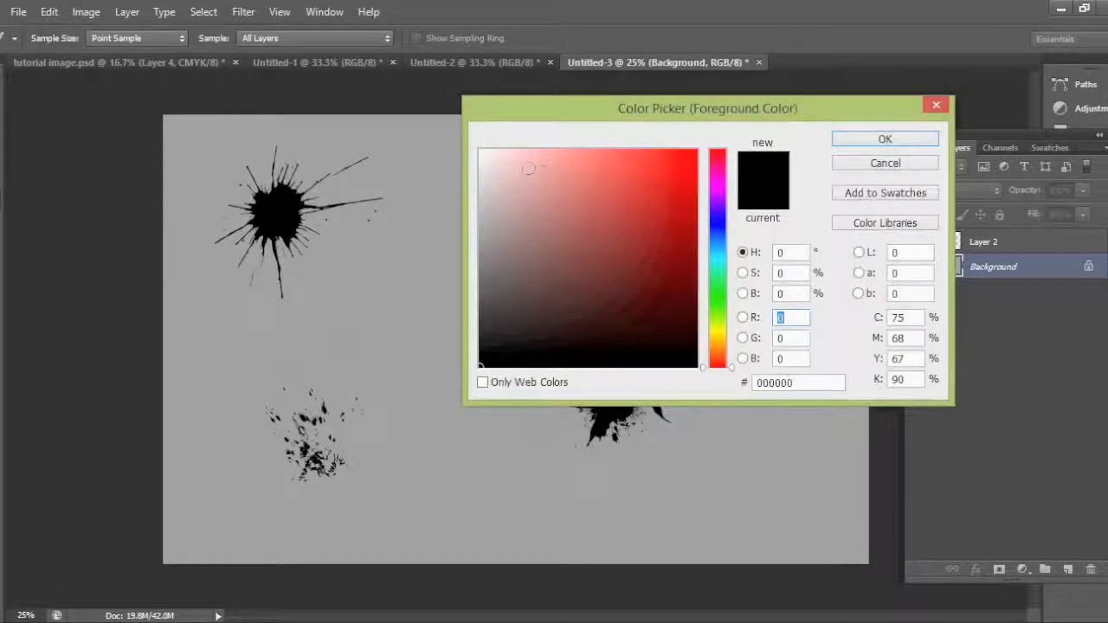
pyautogui.click(541, 170)
pyautogui.click(897, 142)
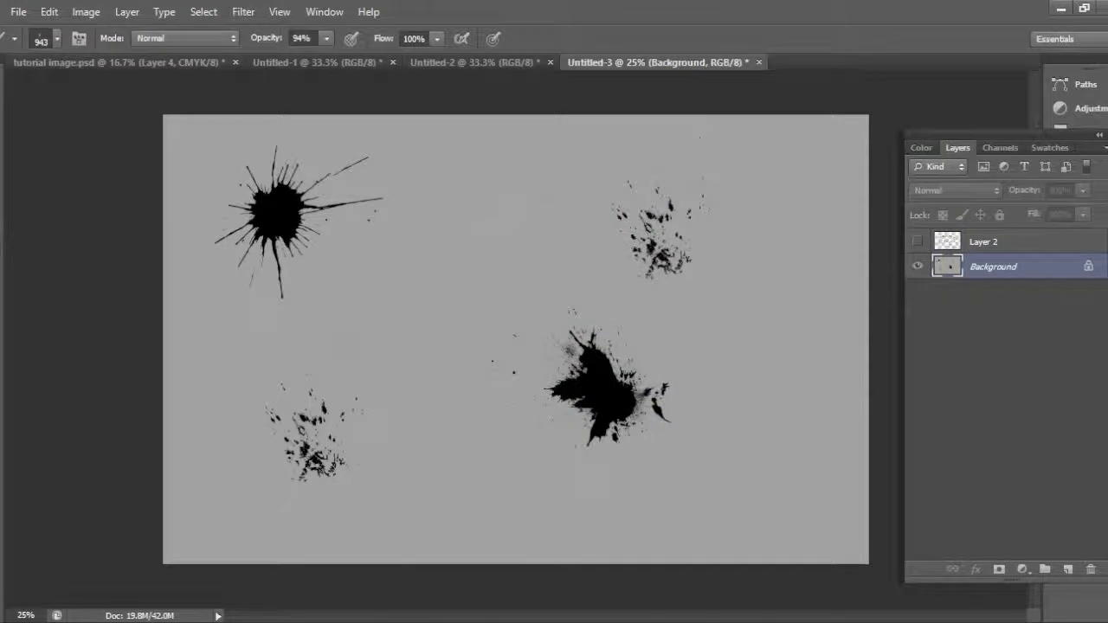
pyautogui.click(54, 38)
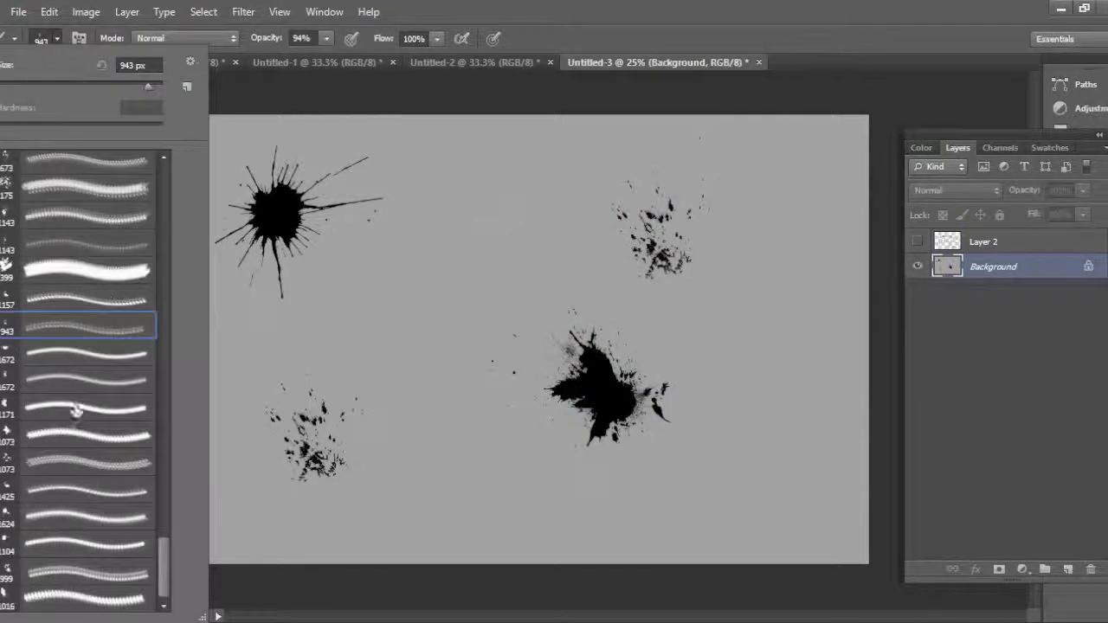
pyautogui.click(74, 365)
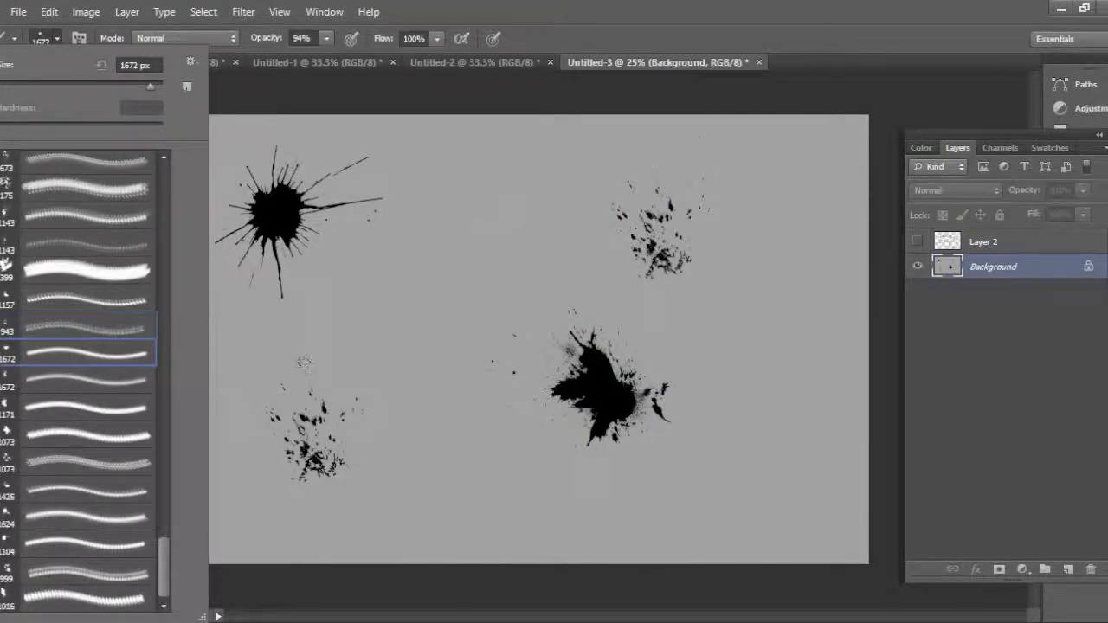
pyautogui.click(401, 476)
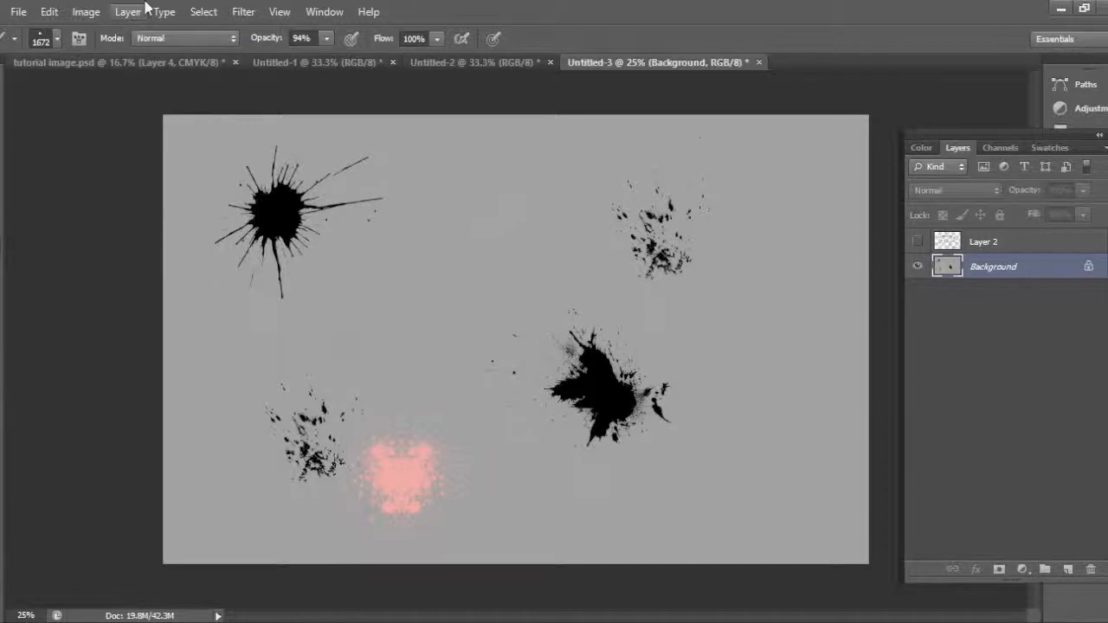
# Step: View the splatter effects in the tutorial image.psd portrait and return to the Untitled-3 document
pyautogui.click(61, 64)
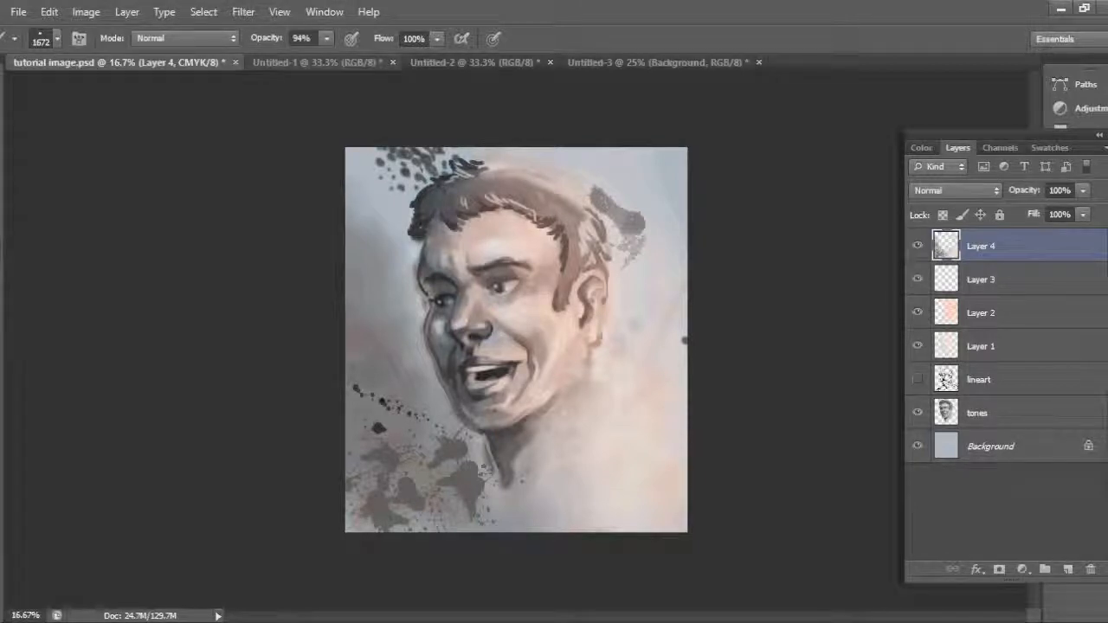
pyautogui.click(576, 65)
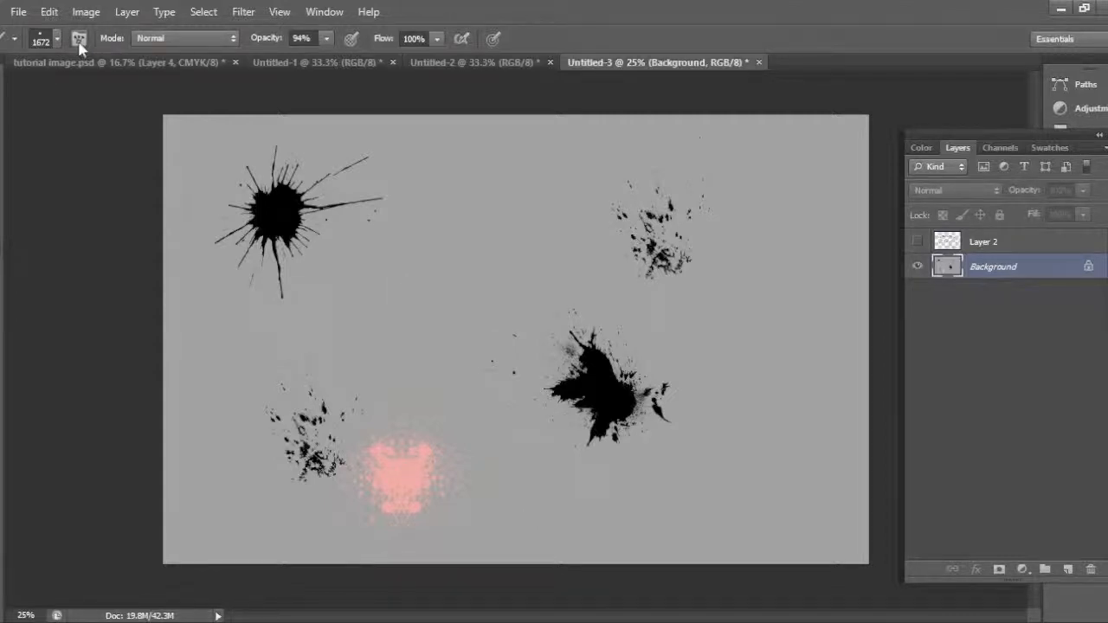
pyautogui.click(79, 39)
pyautogui.click(78, 40)
pyautogui.click(57, 39)
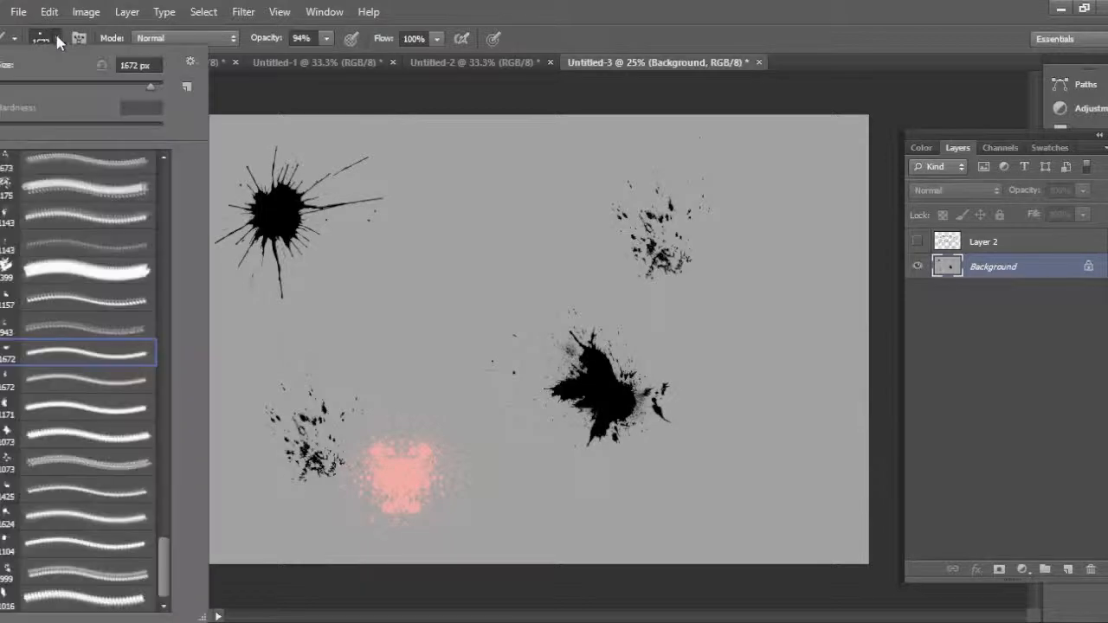
pyautogui.click(190, 61)
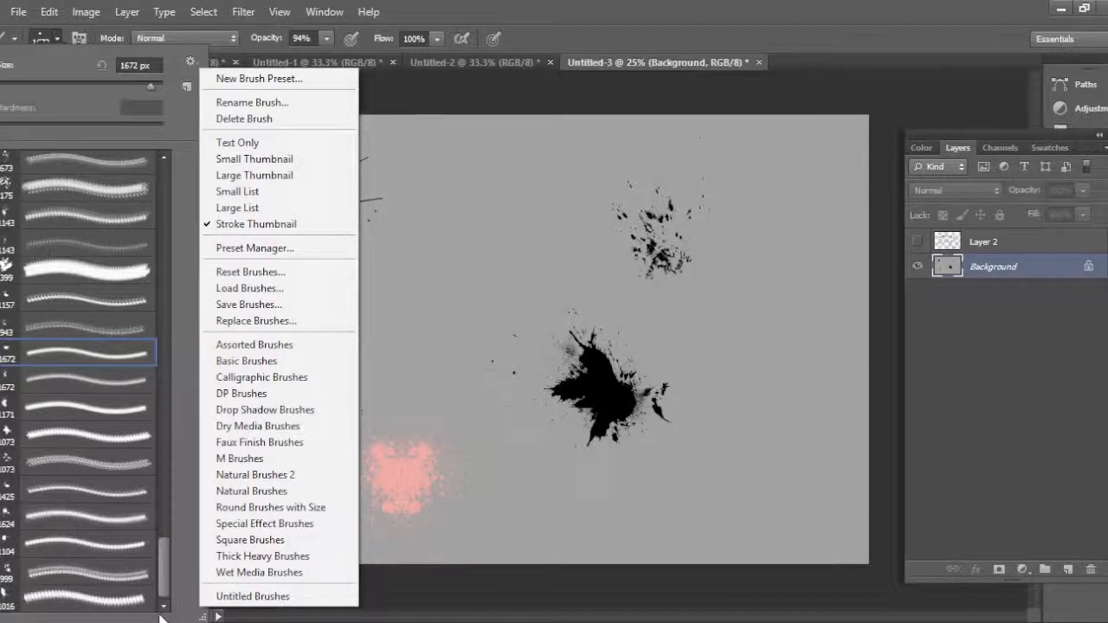
pyautogui.click(96, 30)
pyautogui.click(99, 36)
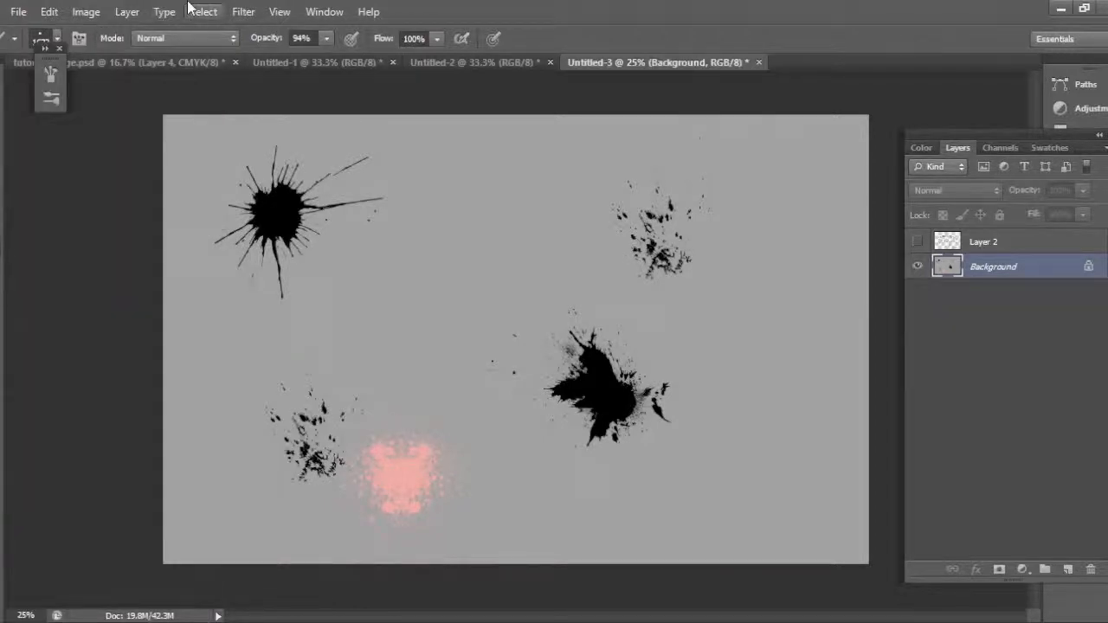
# Step: Switch to the Untitled-1 document, add a new empty layer above the Background and close the collapsed floating brush panel
pyautogui.click(316, 67)
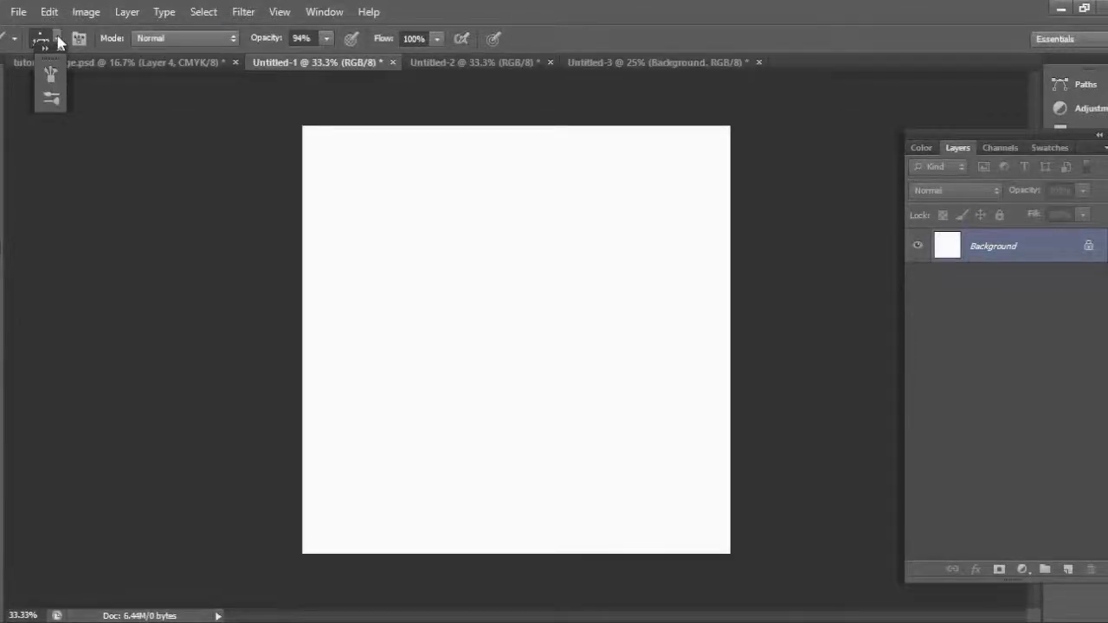
pyautogui.click(1068, 570)
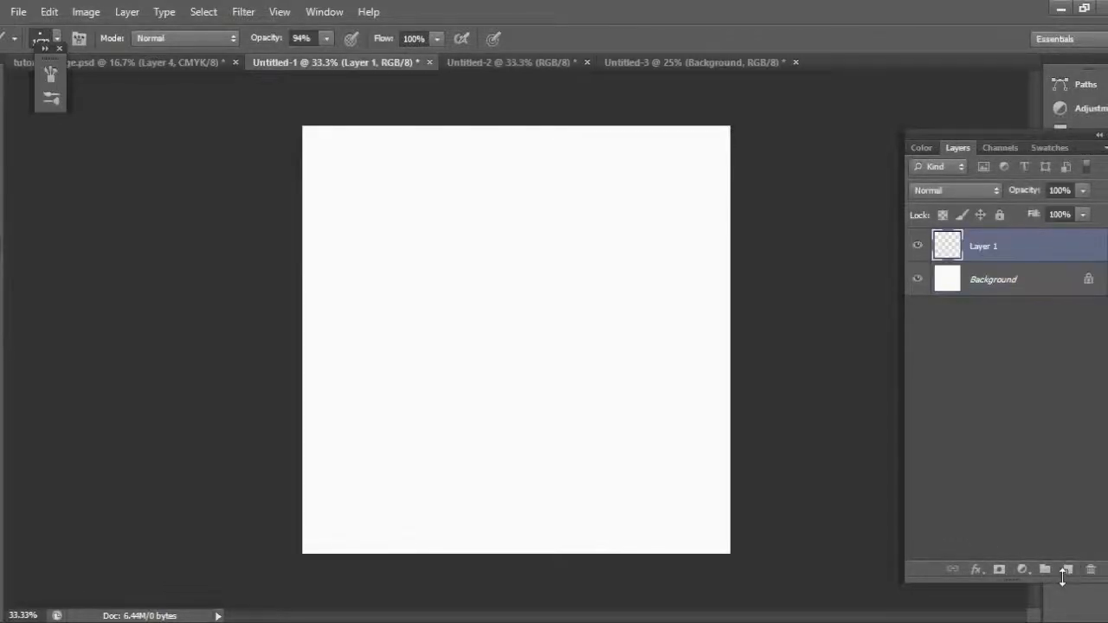
pyautogui.click(59, 48)
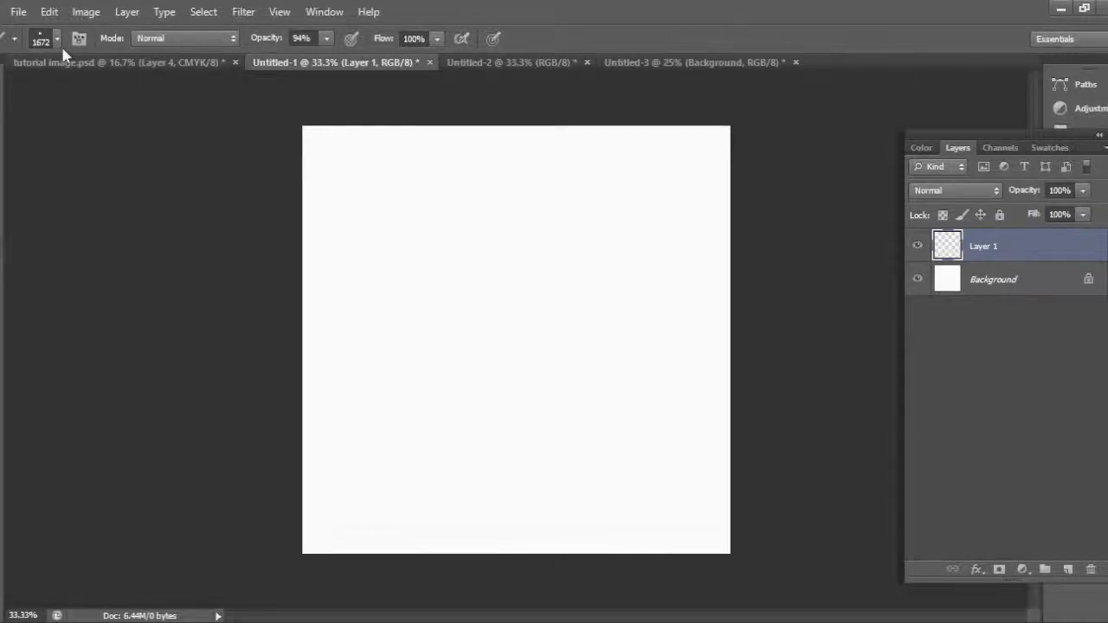
# Step: Choose the 300 px flat bristle brush near the start of the brush preset list
pyautogui.click(58, 40)
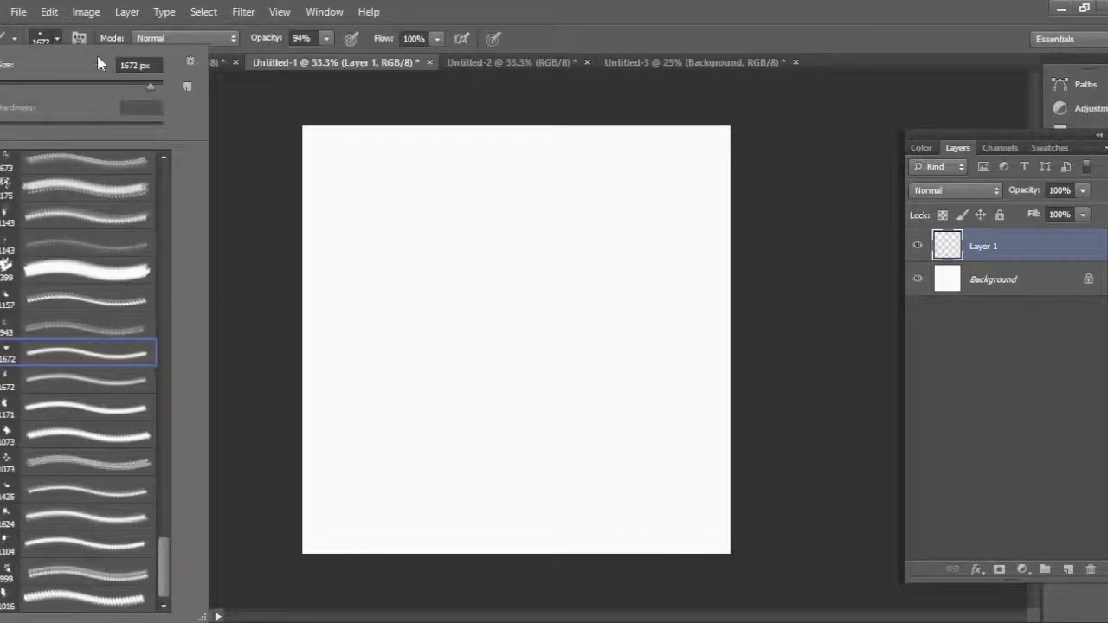
pyautogui.scroll(1, 168, 578)
pyautogui.moveTo(168, 578); pyautogui.dragTo(169, 175)
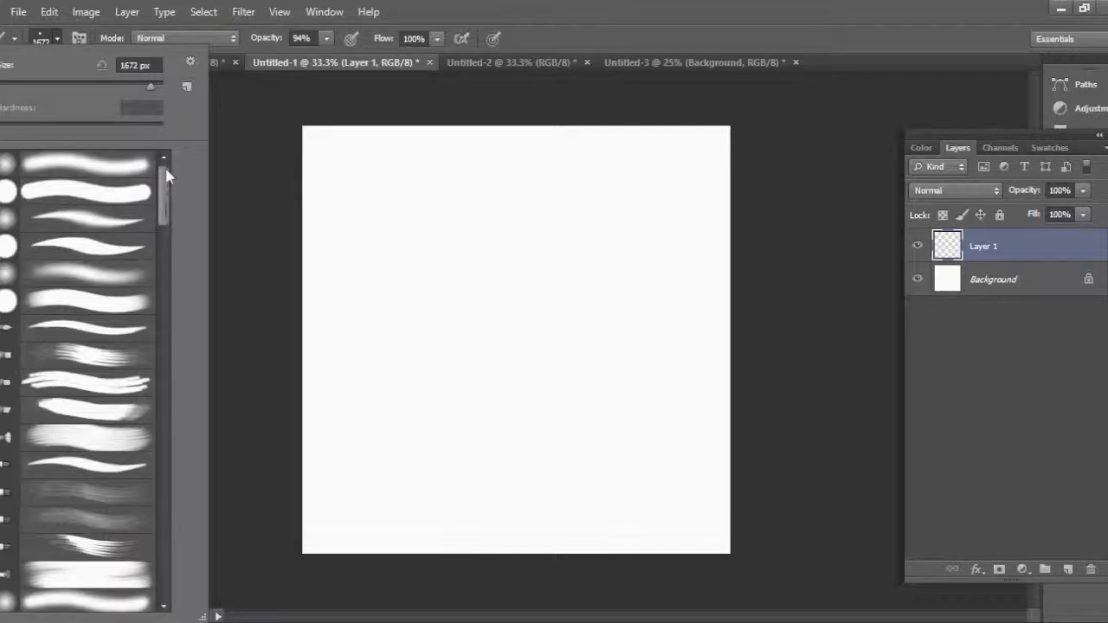
pyautogui.click(125, 366)
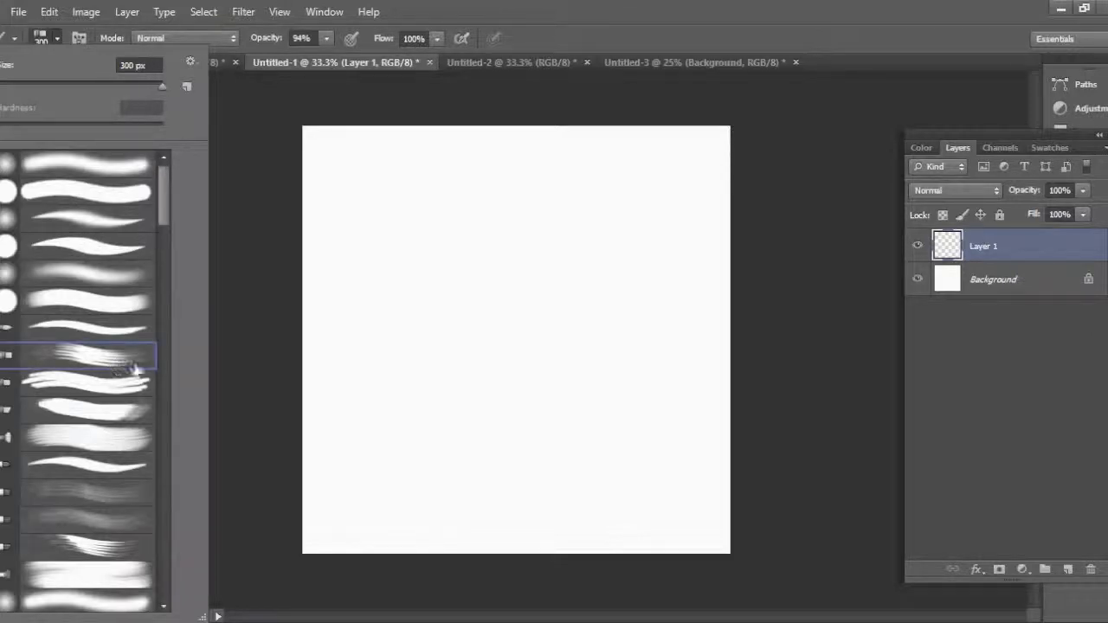
pyautogui.click(451, 260)
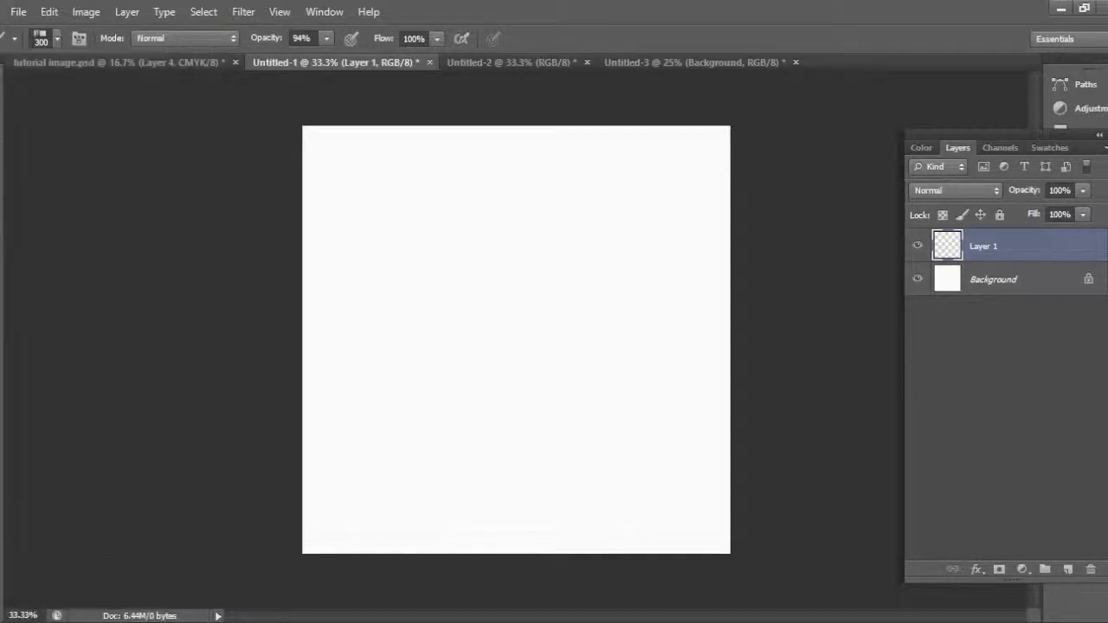
# Step: Try the bristle brush with a pink stroke right of centre and a black stroke at the canvas's right edge, undoing each
pyautogui.moveTo(613, 264); pyautogui.dragTo(567, 351)
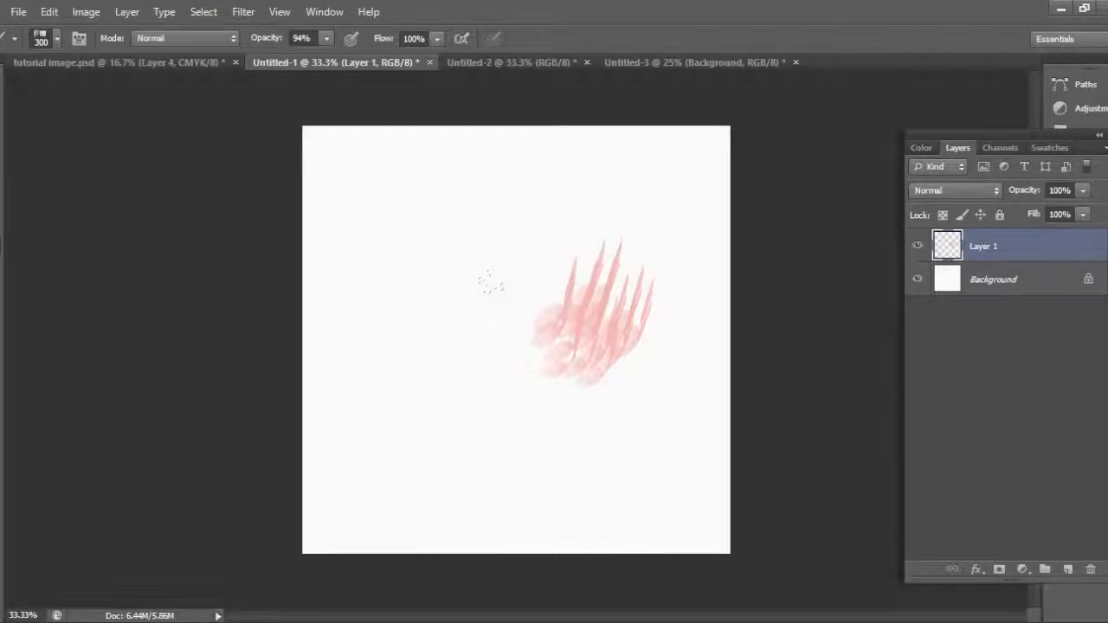
pyautogui.hotkey('ctrl', 'z')
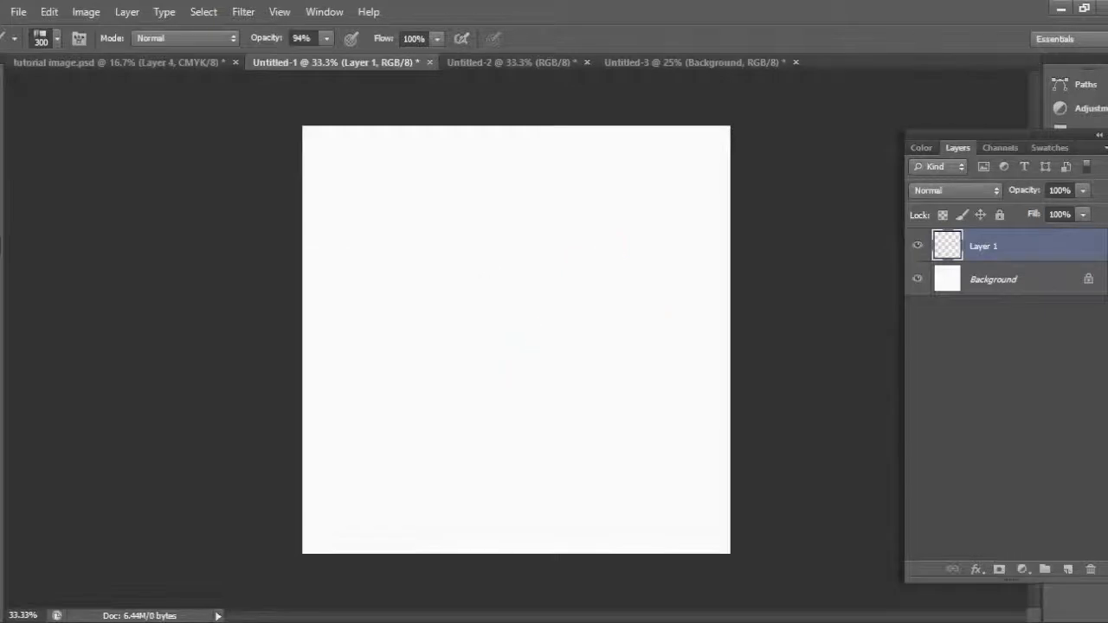
pyautogui.moveTo(741, 382); pyautogui.dragTo(689, 378)
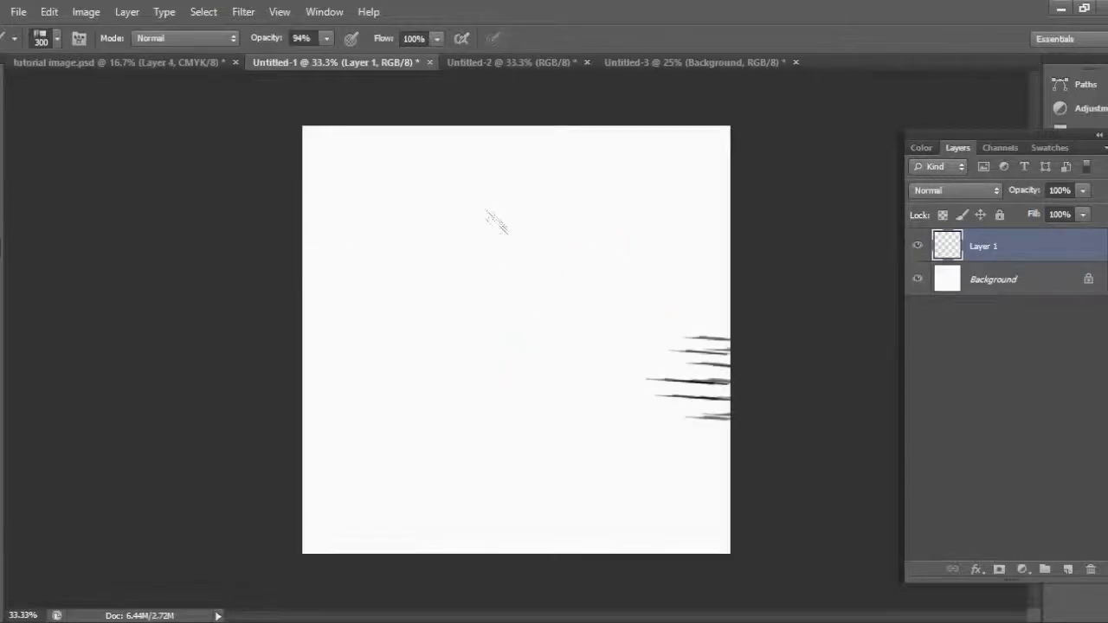
pyautogui.hotkey('ctrl', 'z')
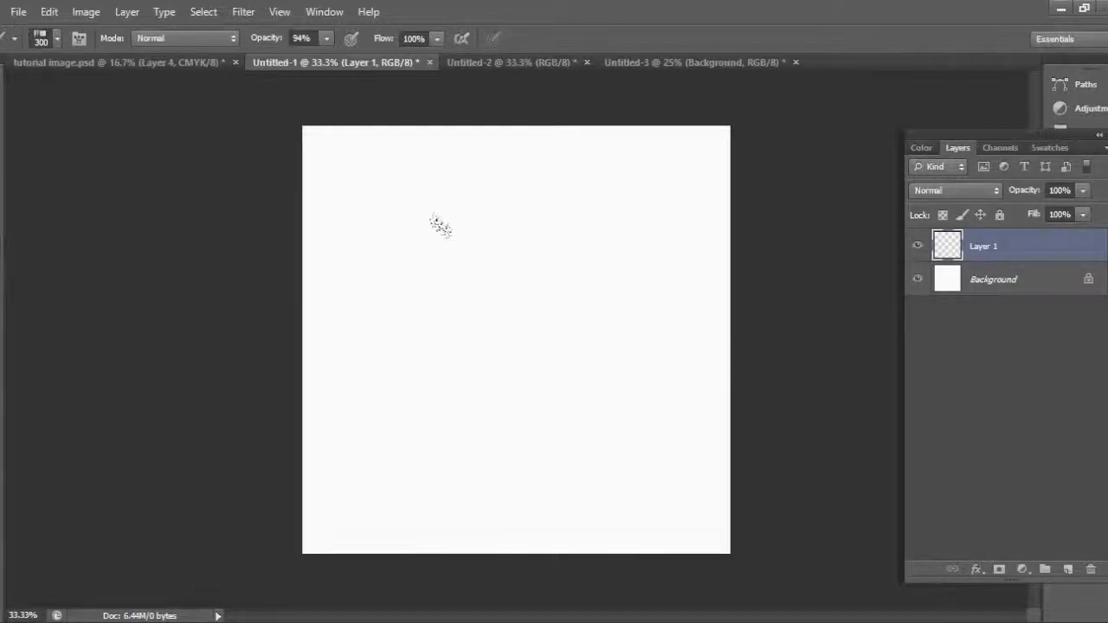
# Step: Paint a dense black blot of overlapping bristle strokes right of centre on Layer 1 and move it to the canvas's centre
pyautogui.moveTo(626, 348)
pyautogui.mouseDown()
pyautogui.moveTo(571, 379)
pyautogui.moveTo(633, 333)
pyautogui.moveTo(613, 379)
pyautogui.moveTo(563, 377)
pyautogui.mouseUp()
pyautogui.moveTo(658, 347)
pyautogui.mouseDown()
pyautogui.moveTo(606, 311)
pyautogui.moveTo(537, 338)
pyautogui.moveTo(493, 433)
pyautogui.mouseUp()
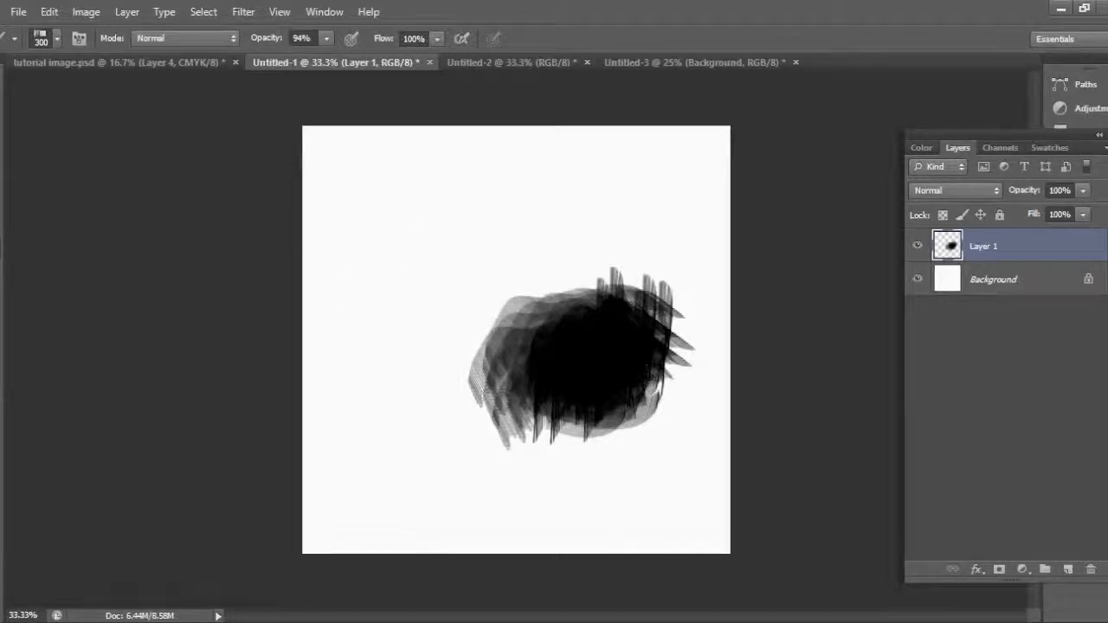
pyautogui.moveTo(680, 338)
pyautogui.mouseDown()
pyautogui.moveTo(721, 360)
pyautogui.moveTo(684, 407)
pyautogui.moveTo(637, 433)
pyautogui.mouseUp()
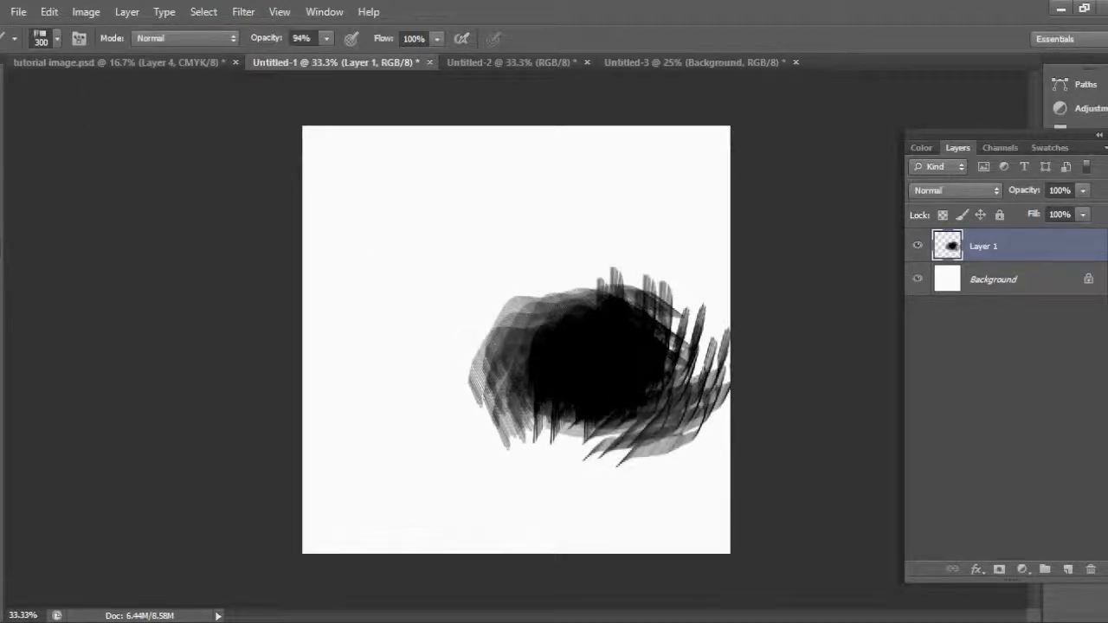
pyautogui.press('v')
pyautogui.moveTo(616, 366)
pyautogui.mouseDown()
pyautogui.moveTo(554, 308)
pyautogui.moveTo(534, 342)
pyautogui.moveTo(529, 326)
pyautogui.mouseUp()
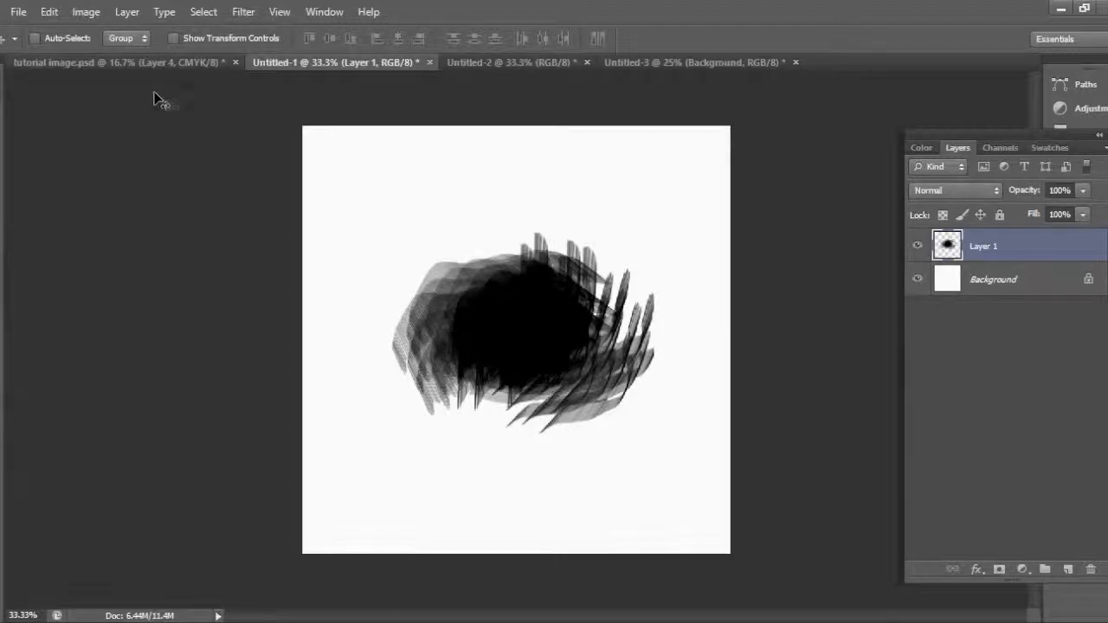
# Step: Define the black blot artwork as a new brush preset named "rigid"
pyautogui.click(49, 13)
pyautogui.moveTo(87, 17)
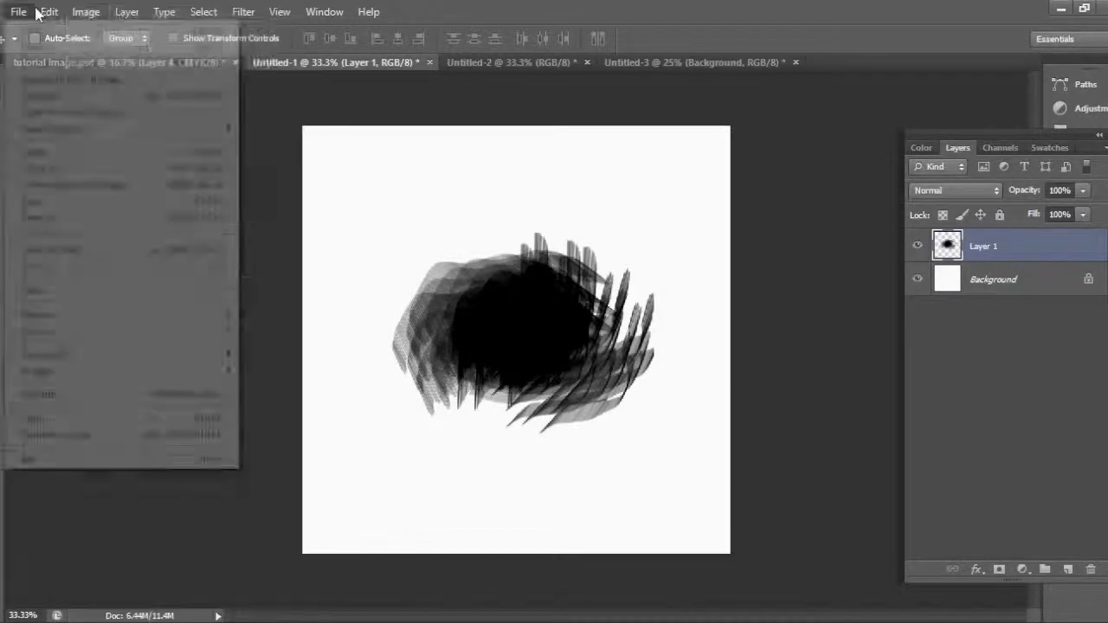
pyautogui.moveTo(45, 14)
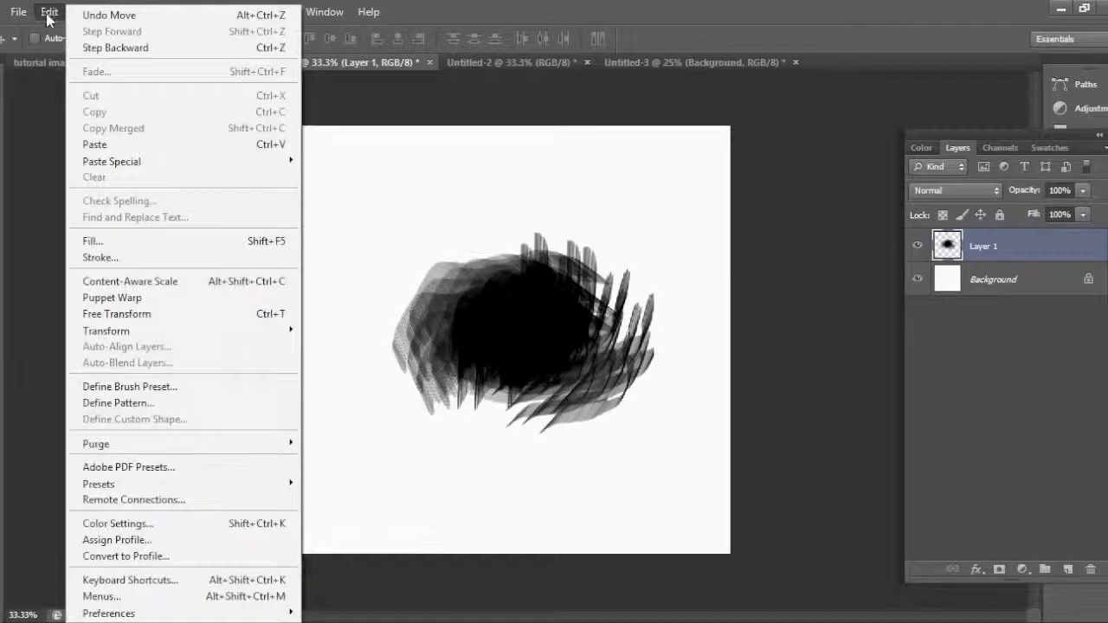
pyautogui.click(93, 390)
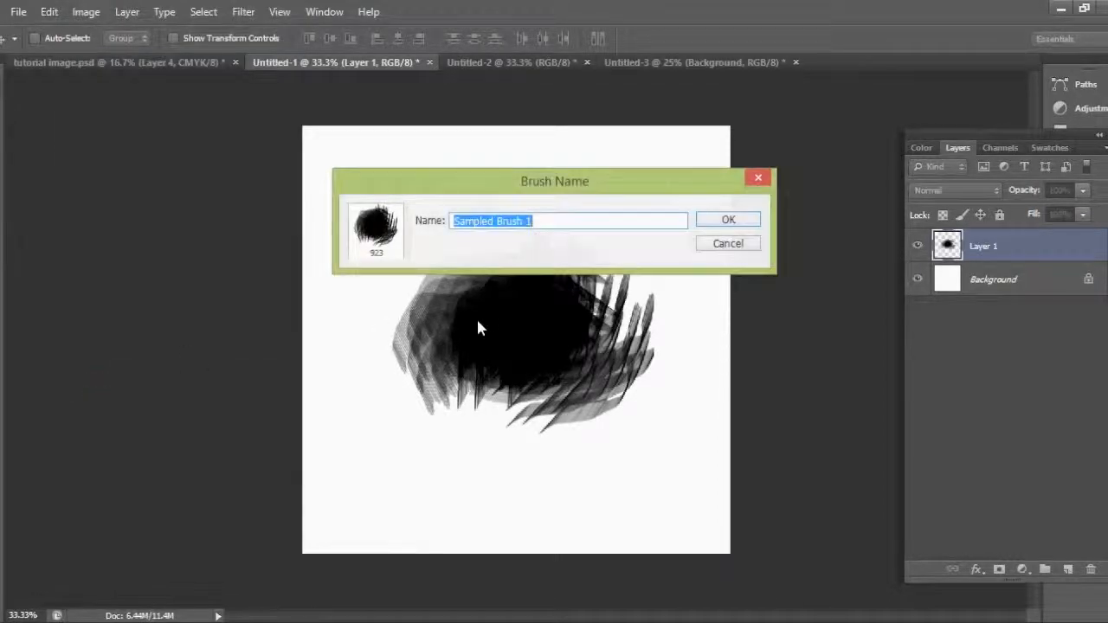
pyautogui.press('BackSpace')
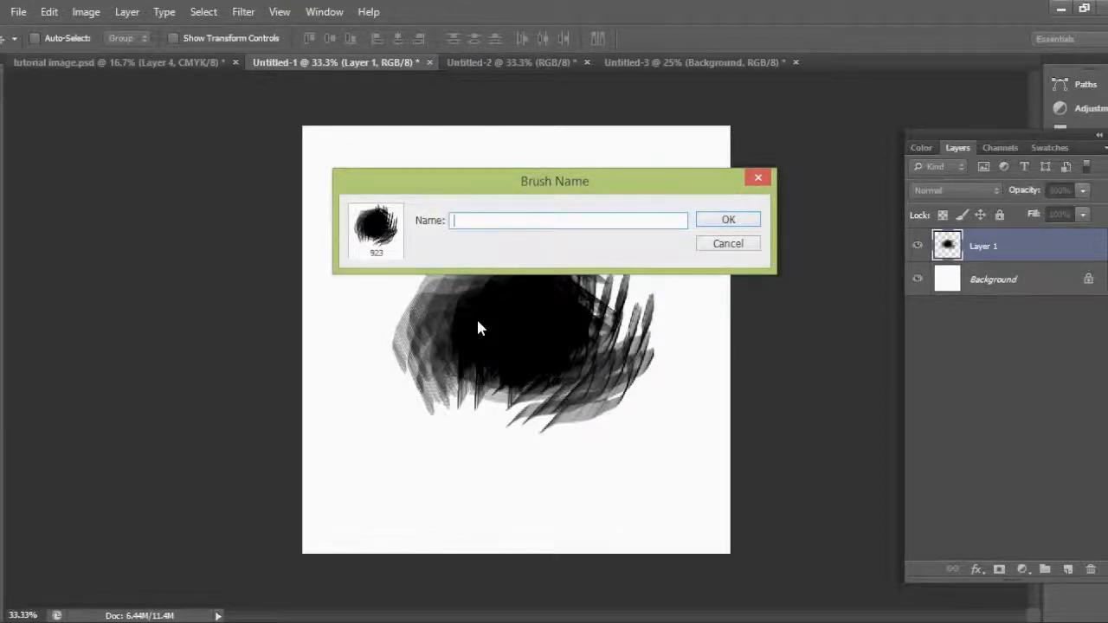
pyautogui.write('rigid')
pyautogui.click(729, 221)
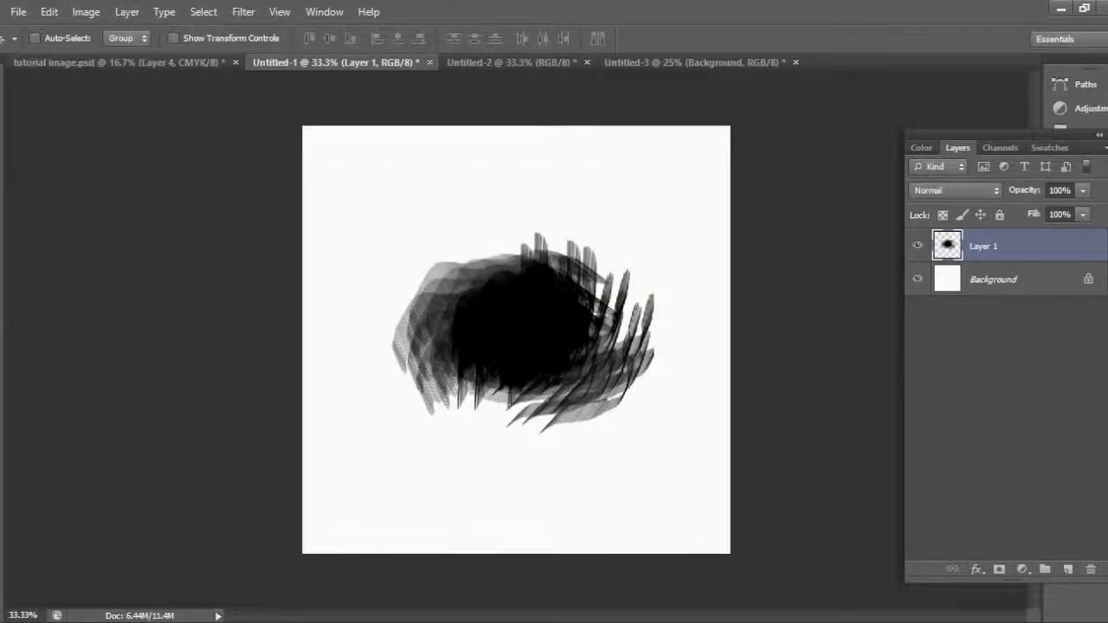
# Step: Activate the Brush tool and choose the newly defined 923 px blot brush at the end of the preset list
pyautogui.press('b')
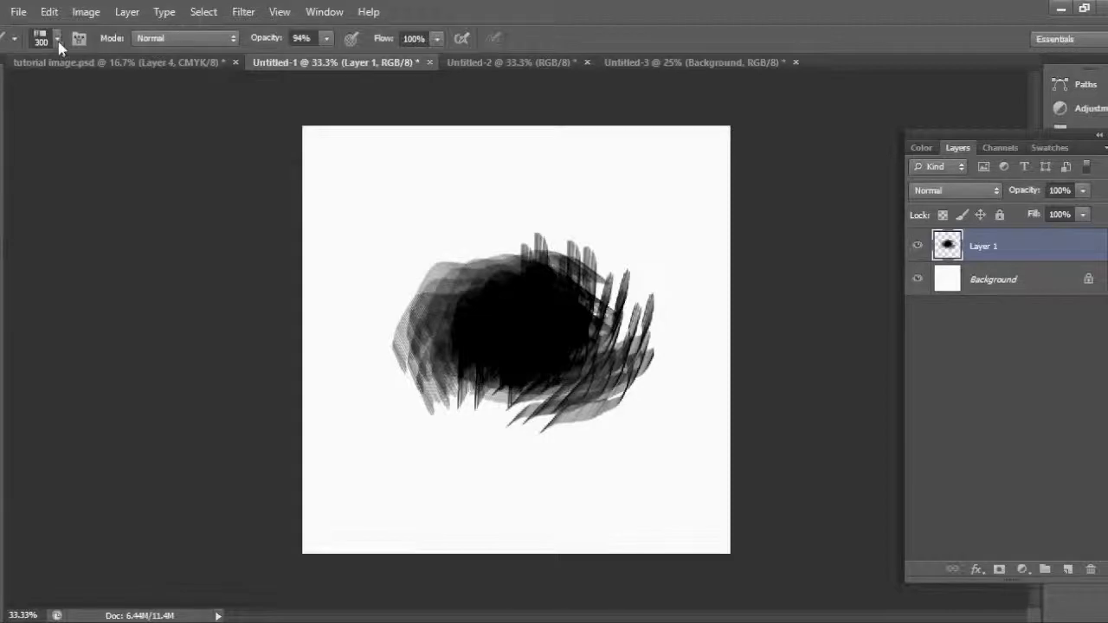
pyautogui.click(56, 40)
pyautogui.moveTo(160, 208); pyautogui.dragTo(168, 531)
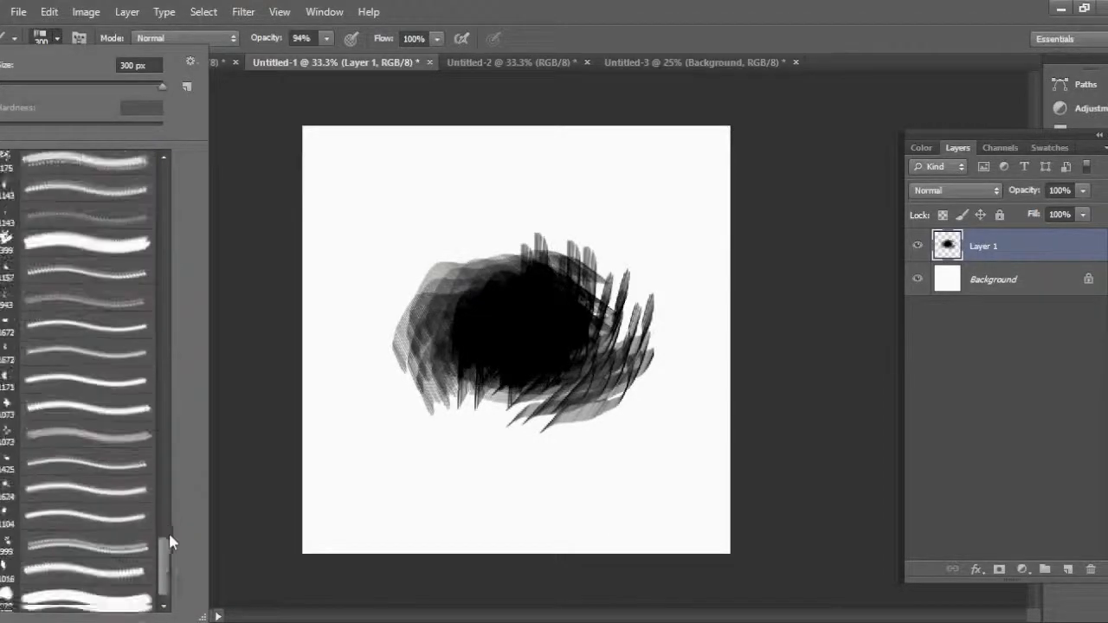
pyautogui.click(108, 601)
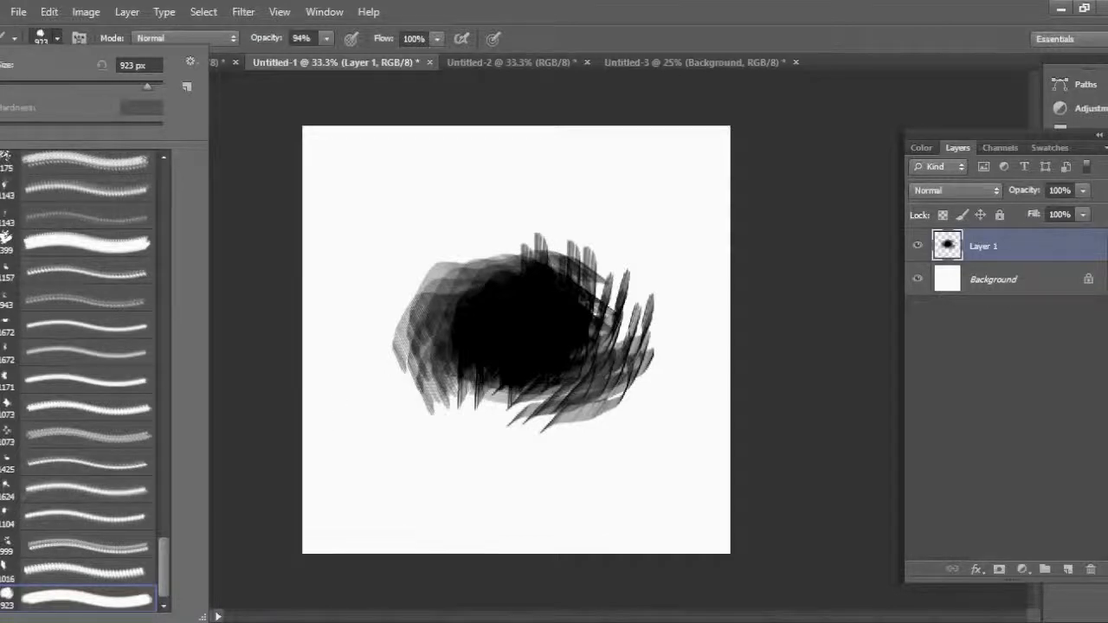
# Step: Reduce the blot brush to 150 px and replace the full-size test stamp with a small one in the canvas's lower-left area
pyautogui.click(405, 419)
pyautogui.press('[')
pyautogui.press('[')
pyautogui.press('[')
pyautogui.press('[')
pyautogui.press('[')
pyautogui.press('[')
pyautogui.press('[')
pyautogui.press('[')
pyautogui.press('[')
pyautogui.press('[')
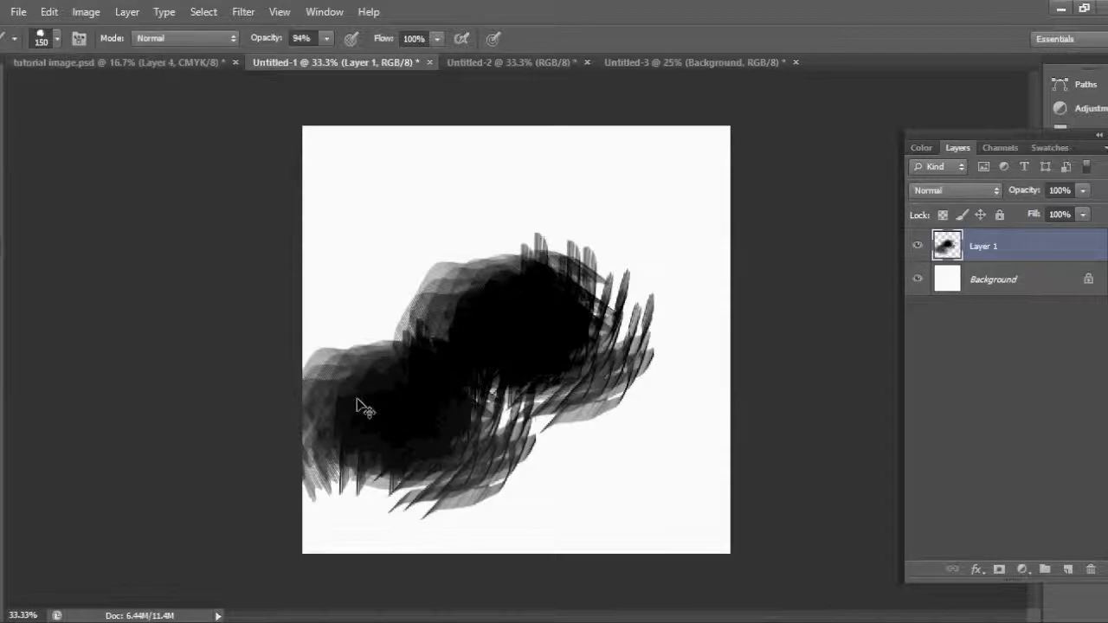
pyautogui.hotkey('ctrl', 'z')
pyautogui.click(387, 474)
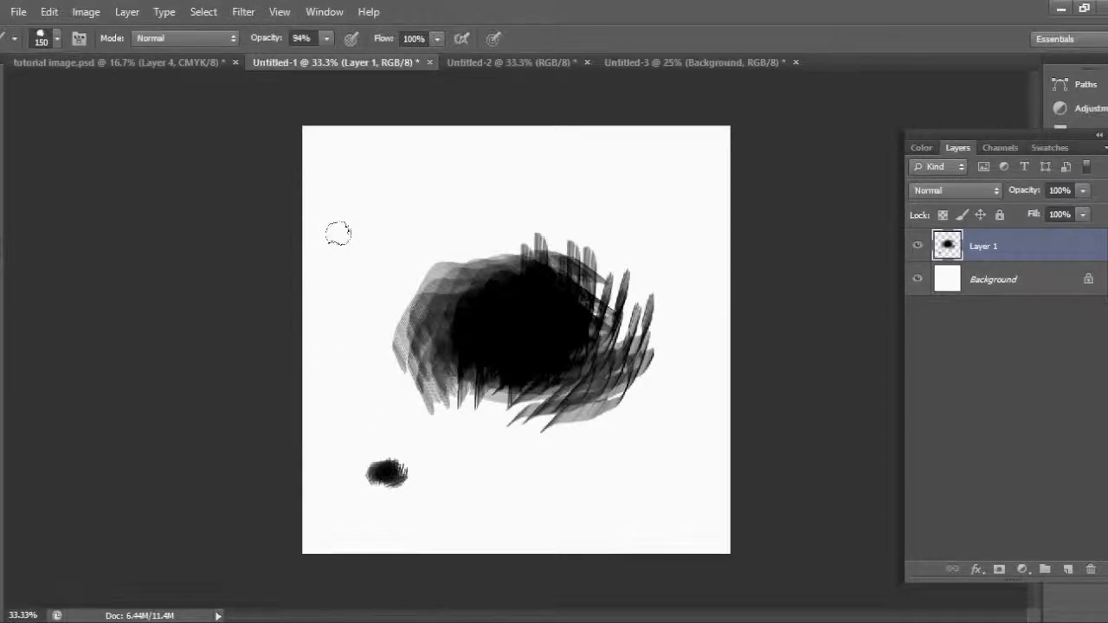
# Step: Add a new layer above Layer 1 and try a stroke down the canvas's left side, undoing the stroke
pyautogui.click(1068, 569)
pyautogui.moveTo(336, 235)
pyautogui.mouseDown()
pyautogui.moveTo(519, 167)
pyautogui.moveTo(676, 251)
pyautogui.moveTo(342, 459)
pyautogui.moveTo(312, 498)
pyautogui.mouseUp()
pyautogui.hotkey('ctrl', 'z')
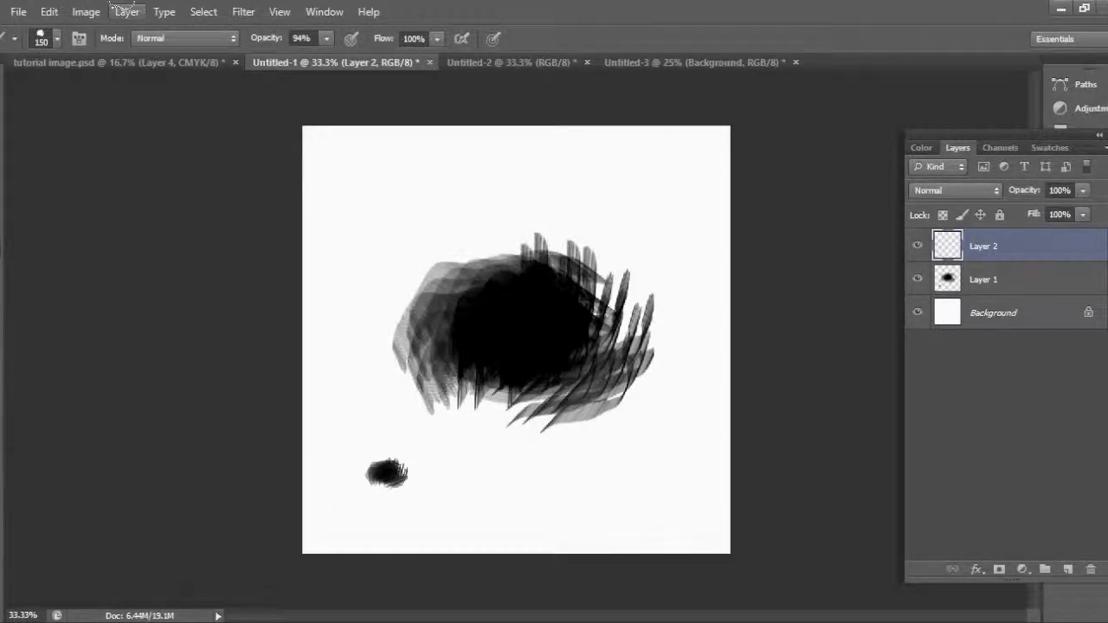
# Step: In the brush settings, enable Shape Dynamics with a size jitter of 9%
pyautogui.click(79, 39)
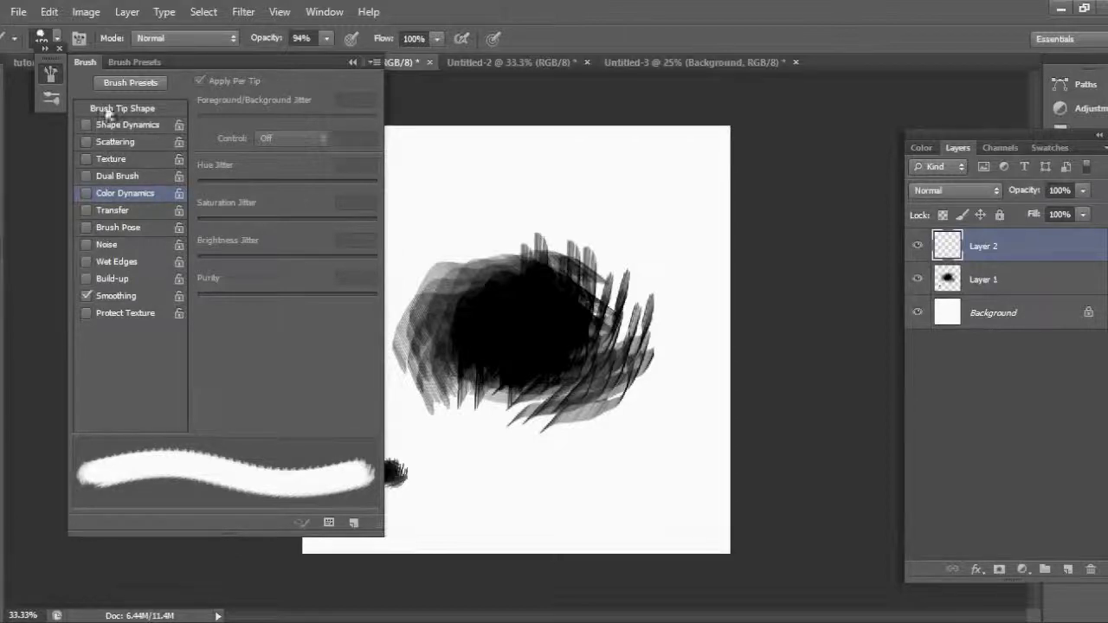
pyautogui.click(78, 42)
pyautogui.click(79, 42)
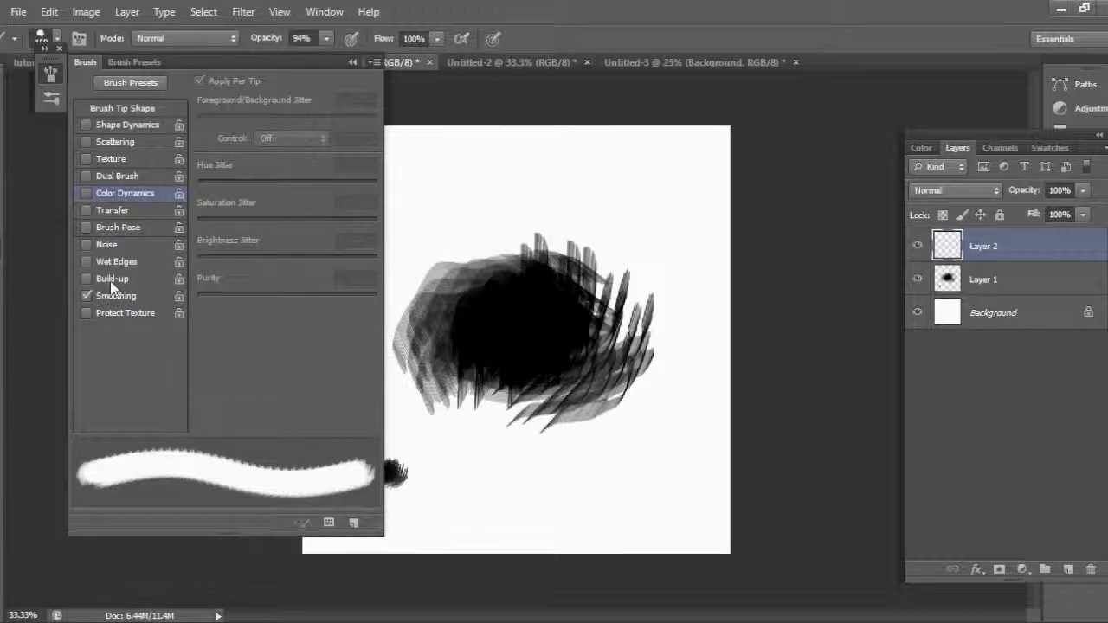
pyautogui.click(88, 126)
pyautogui.moveTo(198, 102)
pyautogui.mouseDown()
pyautogui.moveTo(223, 104)
pyautogui.moveTo(212, 104)
pyautogui.mouseUp()
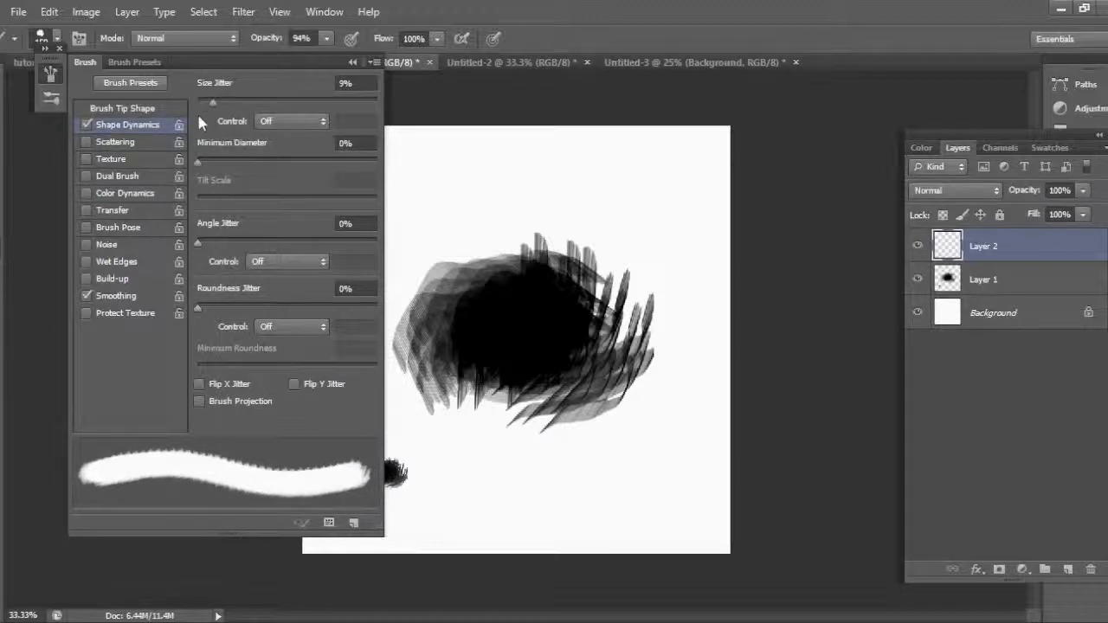
# Step: Enable Texture for the brush with scale 7%, brightness -89 and contrast -33, and turn on Scattering
pyautogui.click(97, 161)
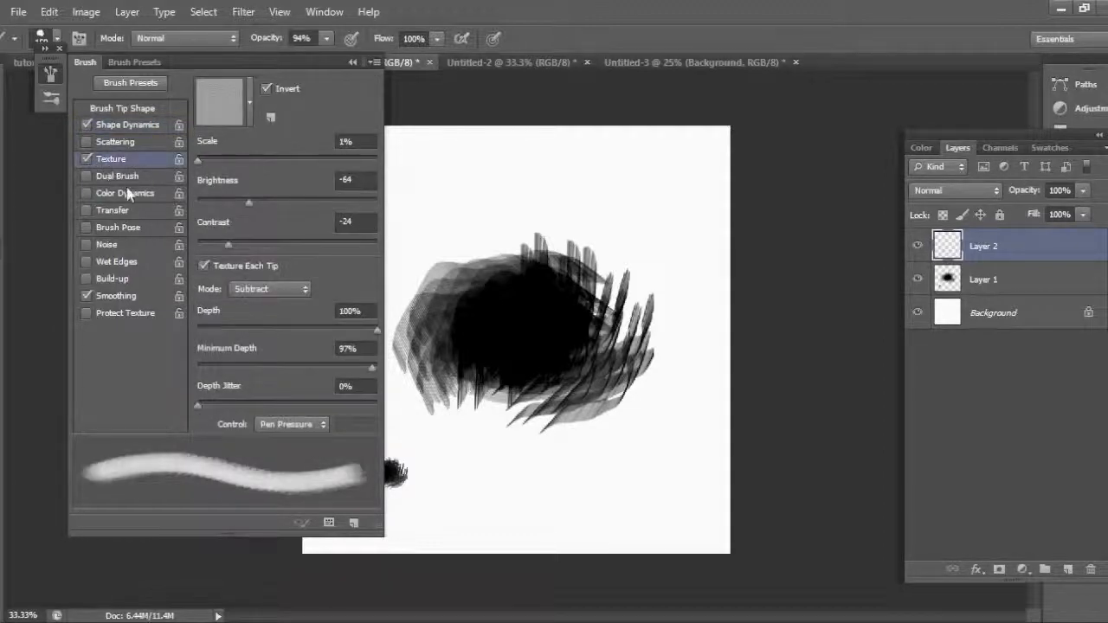
pyautogui.moveTo(215, 164); pyautogui.dragTo(205, 165)
pyautogui.click(227, 203)
pyautogui.moveTo(227, 210); pyautogui.dragTo(222, 208)
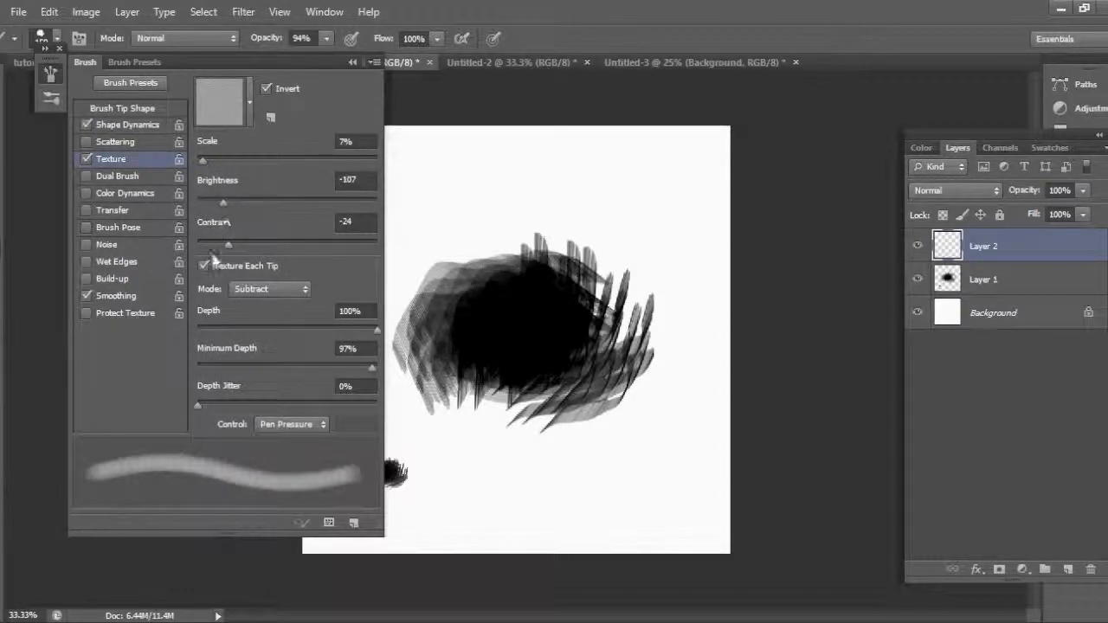
pyautogui.moveTo(228, 247); pyautogui.dragTo(217, 249)
pyautogui.moveTo(223, 202); pyautogui.dragTo(235, 208)
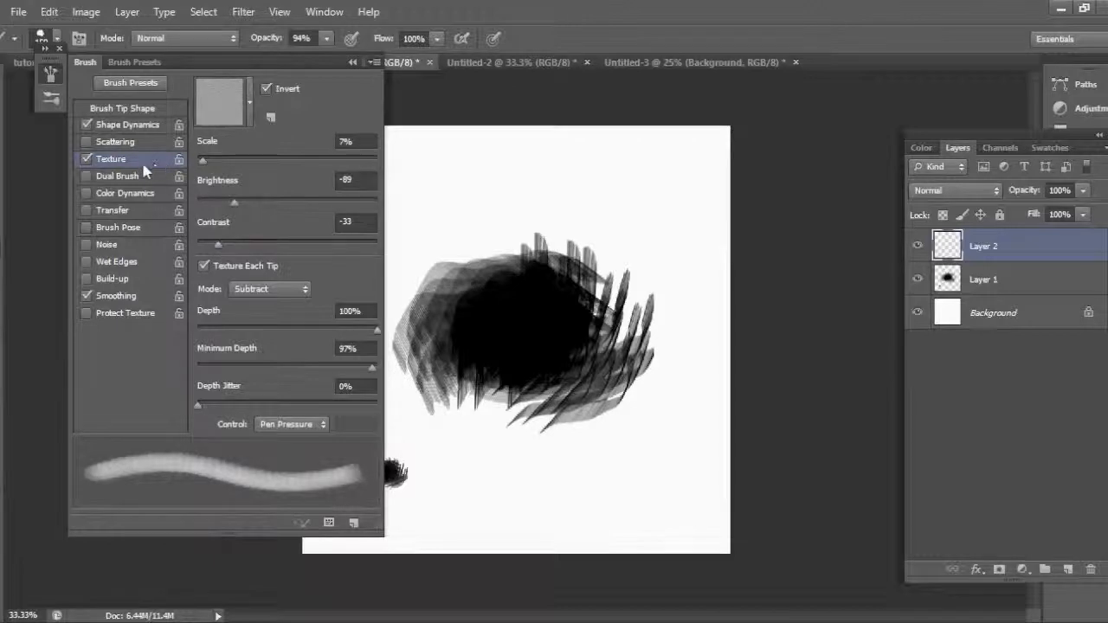
pyautogui.click(86, 141)
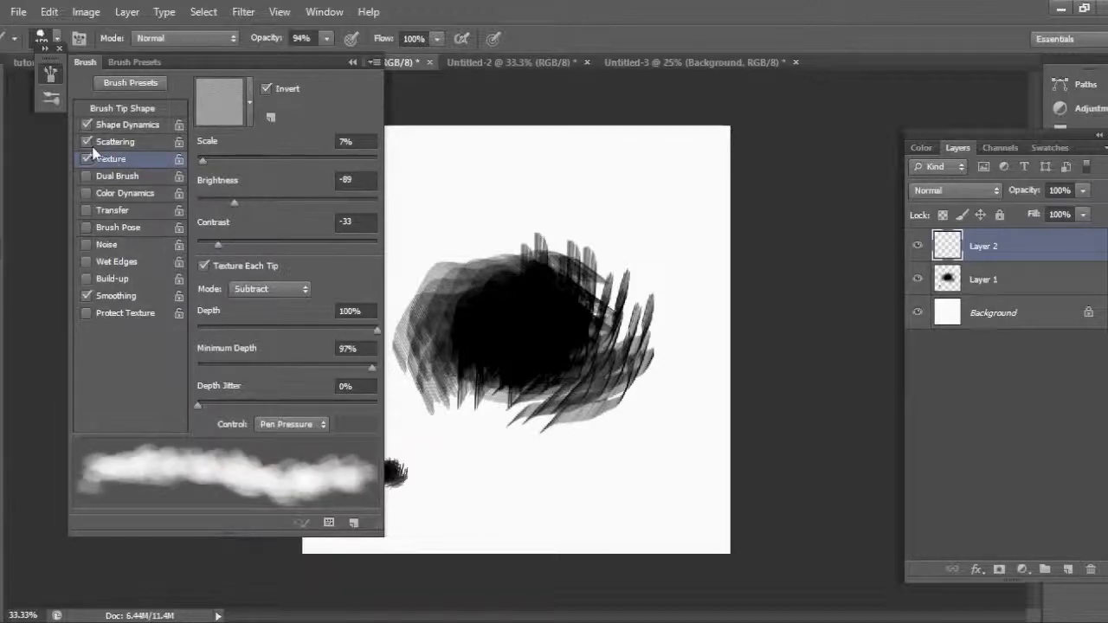
# Step: Set the brush Texture to scale 17%, brightness -87 and contrast -44, and the Shape Dynamics size jitter to 16%
pyautogui.moveTo(200, 164)
pyautogui.mouseDown()
pyautogui.moveTo(217, 170)
pyautogui.moveTo(236, 208)
pyautogui.mouseUp()
pyautogui.moveTo(218, 245); pyautogui.dragTo(208, 250)
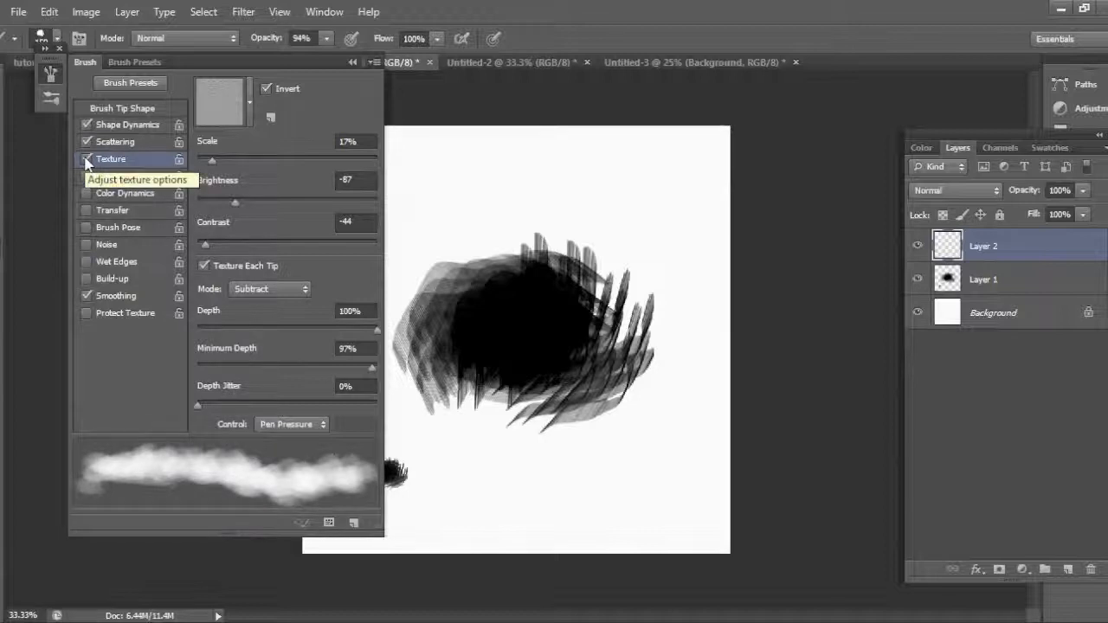
pyautogui.click(129, 124)
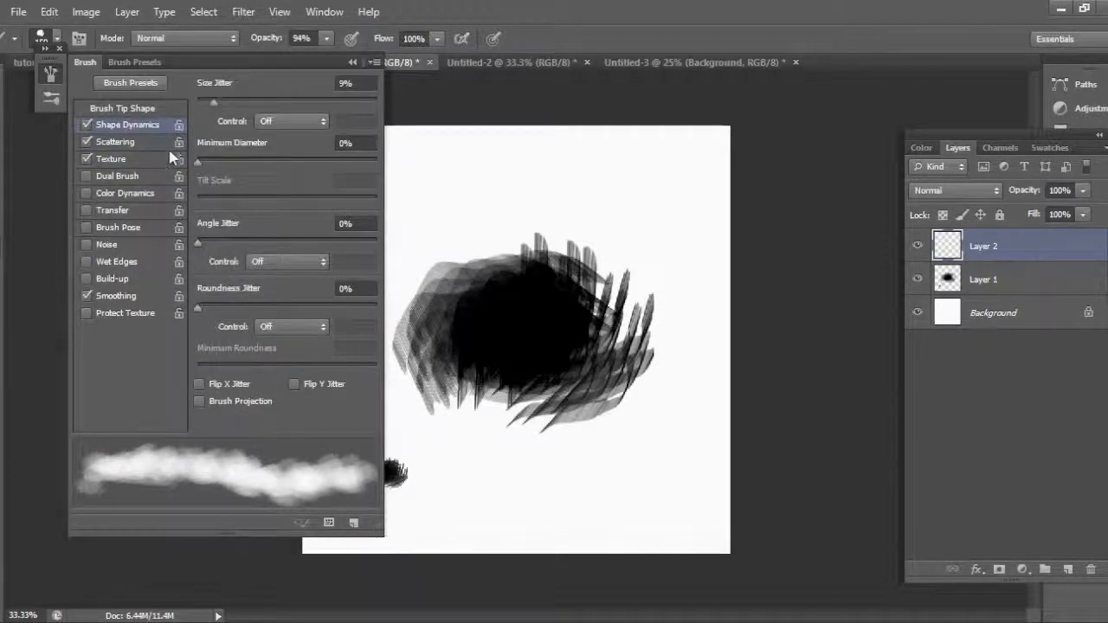
pyautogui.moveTo(199, 164)
pyautogui.mouseDown()
pyautogui.moveTo(217, 161)
pyautogui.moveTo(204, 167)
pyautogui.mouseUp()
pyautogui.moveTo(213, 104)
pyautogui.mouseDown()
pyautogui.moveTo(199, 104)
pyautogui.moveTo(256, 111)
pyautogui.moveTo(227, 115)
pyautogui.mouseUp()
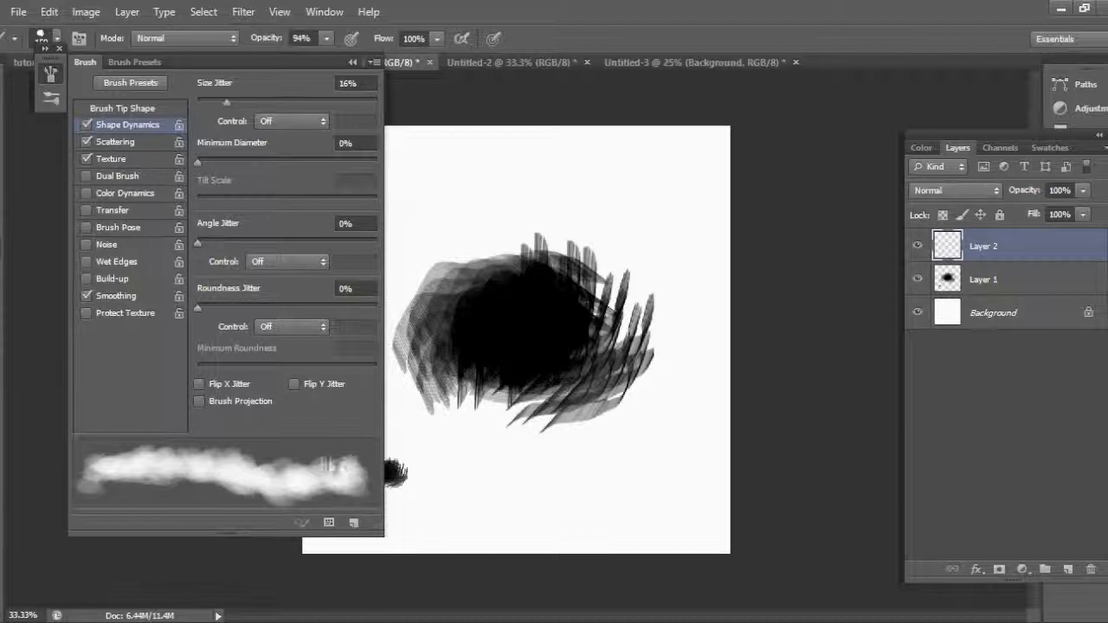
# Step: Enable Transfer with flow jitter 27% and opacity jitter 9%, and paint test strokes above and below the large blot on Layer 2
pyautogui.click(129, 211)
pyautogui.moveTo(248, 197)
pyautogui.mouseDown()
pyautogui.moveTo(228, 192)
pyautogui.moveTo(247, 191)
pyautogui.mouseUp()
pyautogui.moveTo(209, 102); pyautogui.dragTo(213, 105)
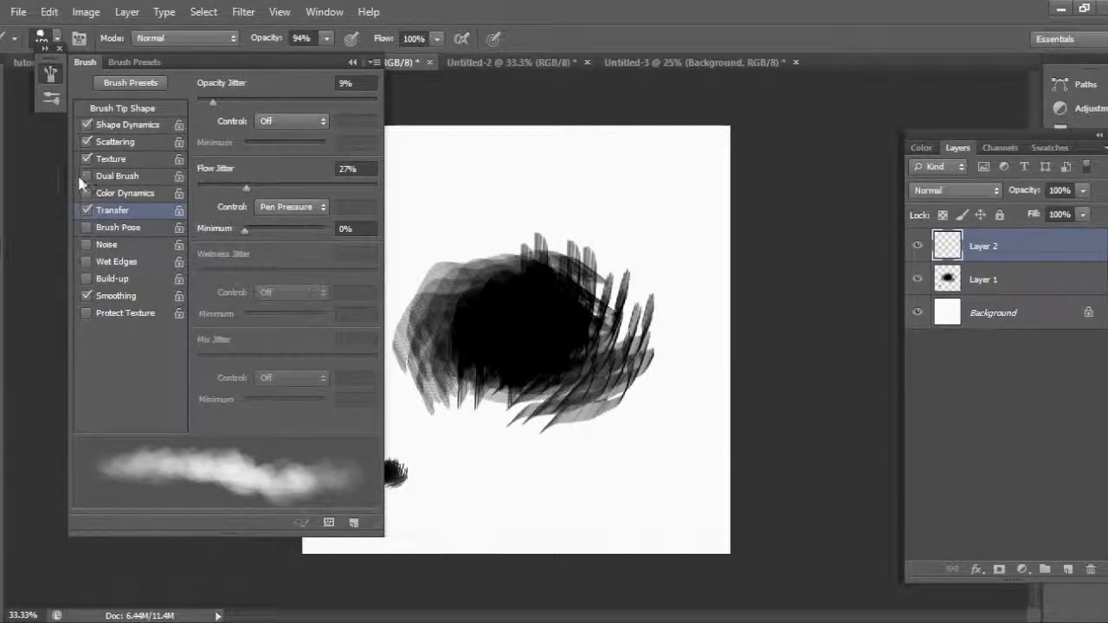
pyautogui.moveTo(625, 222)
pyautogui.mouseDown()
pyautogui.moveTo(608, 199)
pyautogui.moveTo(551, 173)
pyautogui.moveTo(482, 172)
pyautogui.moveTo(463, 197)
pyautogui.moveTo(556, 202)
pyautogui.moveTo(602, 232)
pyautogui.moveTo(484, 162)
pyautogui.moveTo(391, 162)
pyautogui.moveTo(411, 208)
pyautogui.moveTo(494, 235)
pyautogui.mouseUp()
pyautogui.moveTo(685, 407)
pyautogui.mouseDown()
pyautogui.moveTo(655, 459)
pyautogui.moveTo(482, 494)
pyautogui.moveTo(450, 549)
pyautogui.moveTo(544, 522)
pyautogui.moveTo(592, 525)
pyautogui.moveTo(611, 472)
pyautogui.moveTo(526, 485)
pyautogui.moveTo(462, 544)
pyautogui.moveTo(466, 528)
pyautogui.moveTo(620, 497)
pyautogui.moveTo(582, 491)
pyautogui.moveTo(475, 535)
pyautogui.moveTo(594, 504)
pyautogui.moveTo(538, 511)
pyautogui.moveTo(512, 531)
pyautogui.moveTo(542, 555)
pyautogui.moveTo(471, 541)
pyautogui.moveTo(480, 509)
pyautogui.moveTo(523, 548)
pyautogui.moveTo(458, 539)
pyautogui.moveTo(471, 502)
pyautogui.moveTo(441, 532)
pyautogui.moveTo(495, 474)
pyautogui.moveTo(443, 505)
pyautogui.moveTo(557, 454)
pyautogui.moveTo(478, 453)
pyautogui.moveTo(447, 479)
pyautogui.moveTo(393, 476)
pyautogui.moveTo(376, 508)
pyautogui.mouseUp()
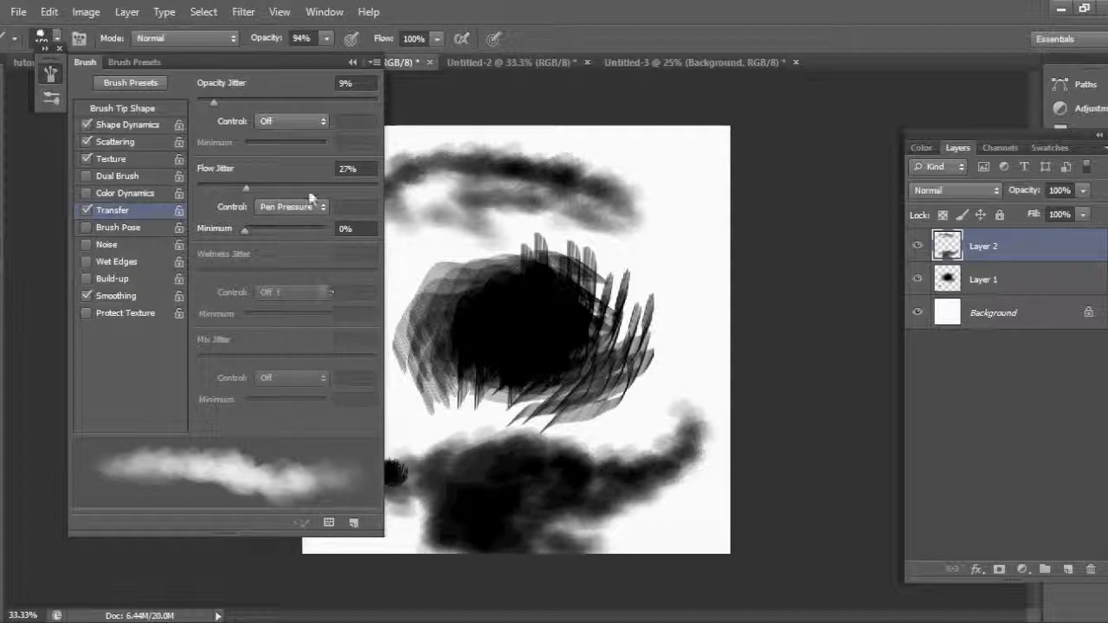
# Step: In the Untitled-3 document, set the foreground color to dark green 294d24 and paint curved strokes to the right of the black splatters
pyautogui.click(676, 63)
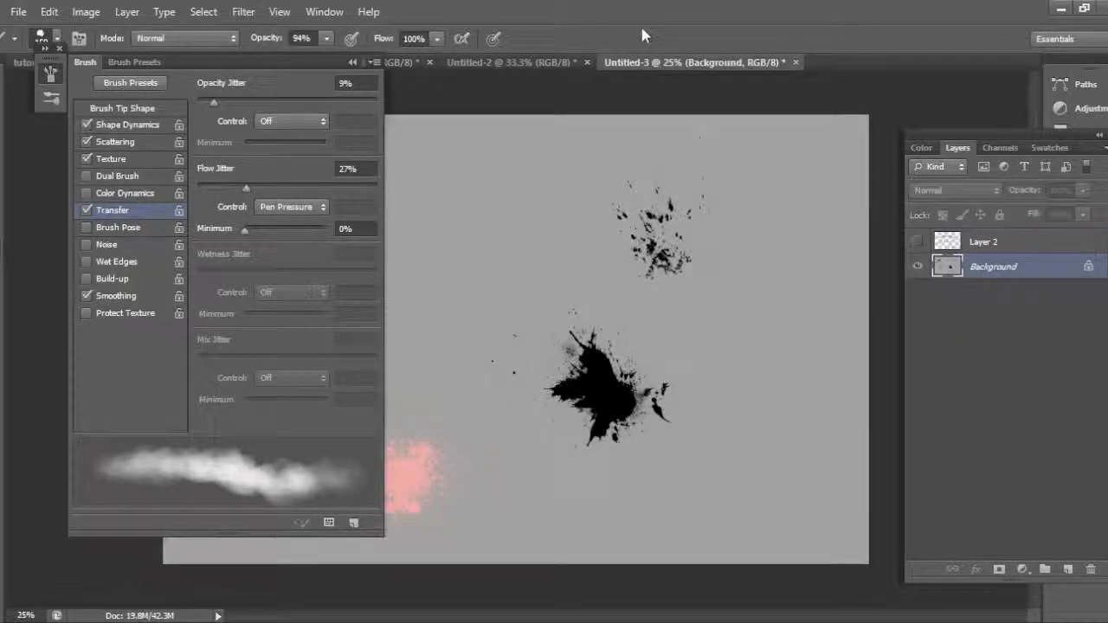
pyautogui.click(2, 538)
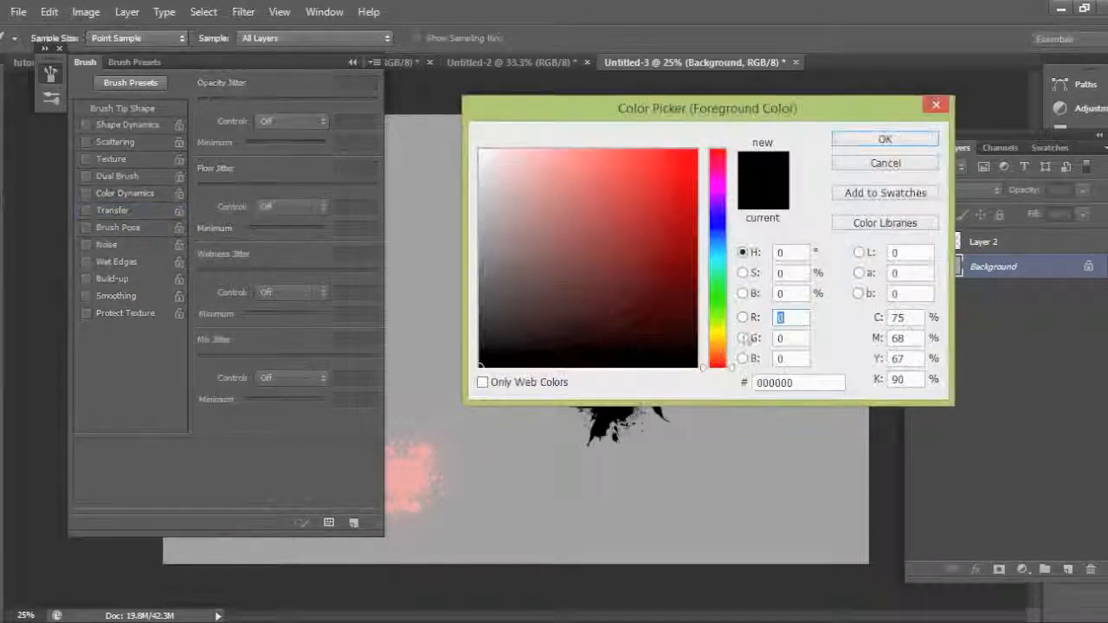
pyautogui.click(716, 299)
pyautogui.click(649, 309)
pyautogui.click(594, 302)
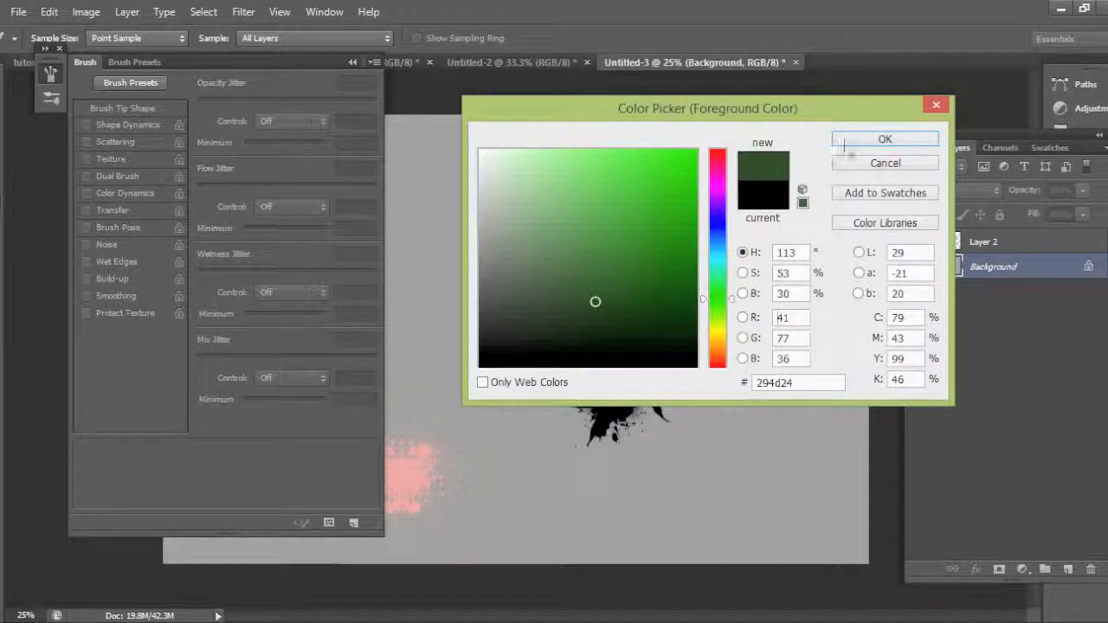
pyautogui.click(885, 139)
pyautogui.moveTo(700, 495)
pyautogui.mouseDown()
pyautogui.moveTo(777, 426)
pyautogui.moveTo(777, 378)
pyautogui.moveTo(701, 309)
pyautogui.moveTo(613, 310)
pyautogui.moveTo(591, 292)
pyautogui.moveTo(736, 321)
pyautogui.moveTo(757, 358)
pyautogui.moveTo(678, 310)
pyautogui.moveTo(760, 304)
pyautogui.moveTo(808, 389)
pyautogui.moveTo(796, 400)
pyautogui.moveTo(729, 212)
pyautogui.moveTo(782, 399)
pyautogui.moveTo(623, 308)
pyautogui.mouseUp()
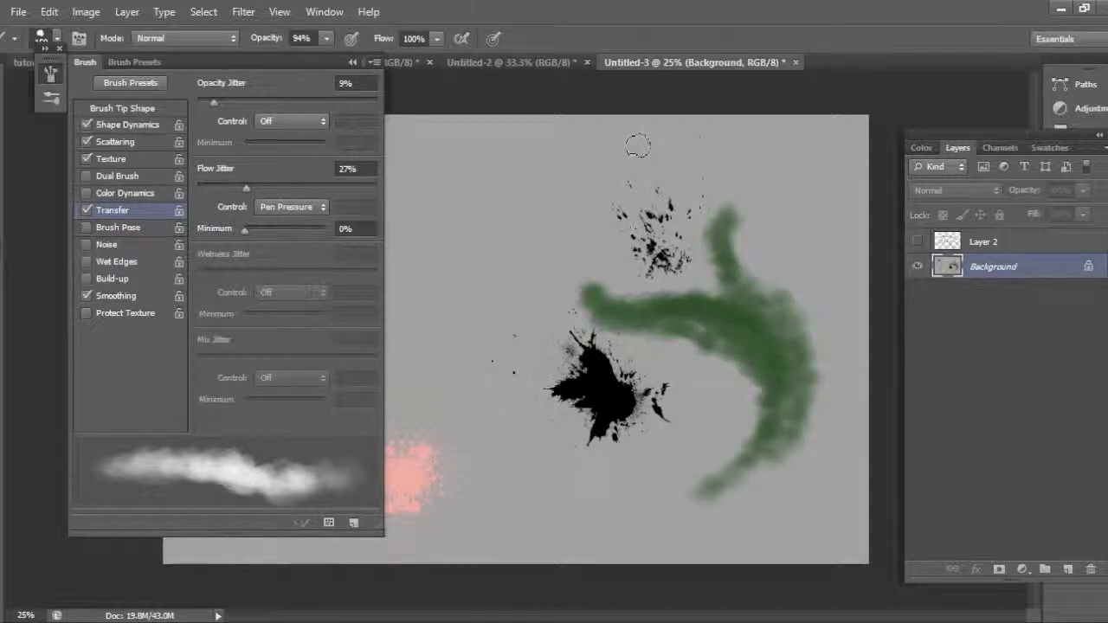
# Step: Choose a streaky bristle brush preset and paint a winding green stroke across the area below the large black splatter
pyautogui.click(56, 39)
pyautogui.moveTo(165, 580); pyautogui.dragTo(156, 206)
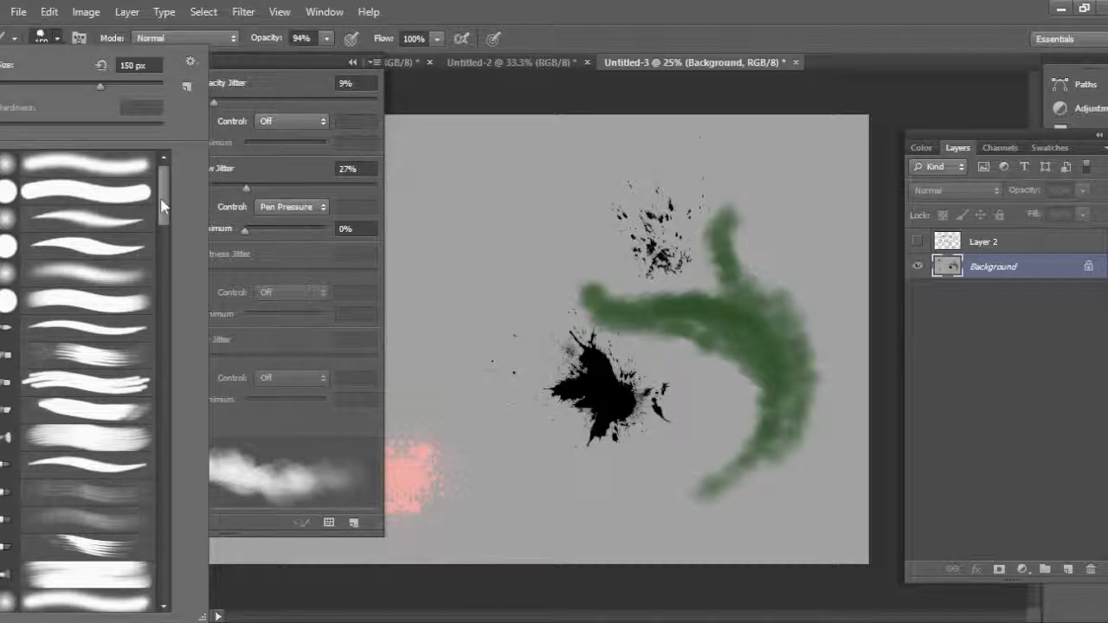
pyautogui.click(117, 354)
pyautogui.click(597, 482)
pyautogui.moveTo(615, 545)
pyautogui.mouseDown()
pyautogui.moveTo(658, 411)
pyautogui.moveTo(610, 359)
pyautogui.moveTo(537, 451)
pyautogui.moveTo(439, 467)
pyautogui.moveTo(471, 472)
pyautogui.mouseUp()
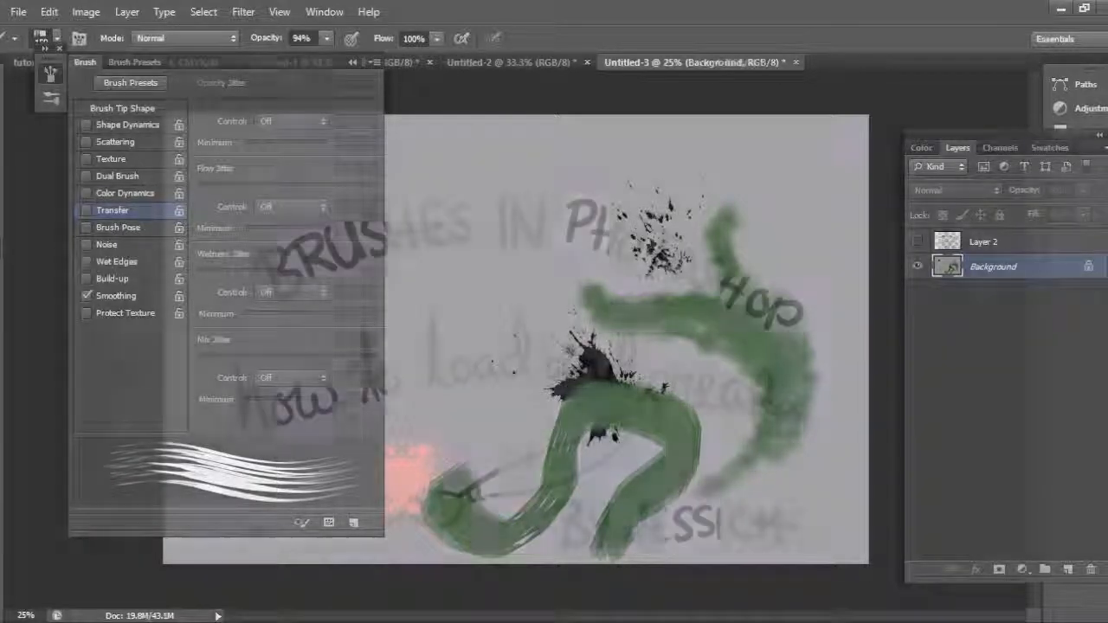